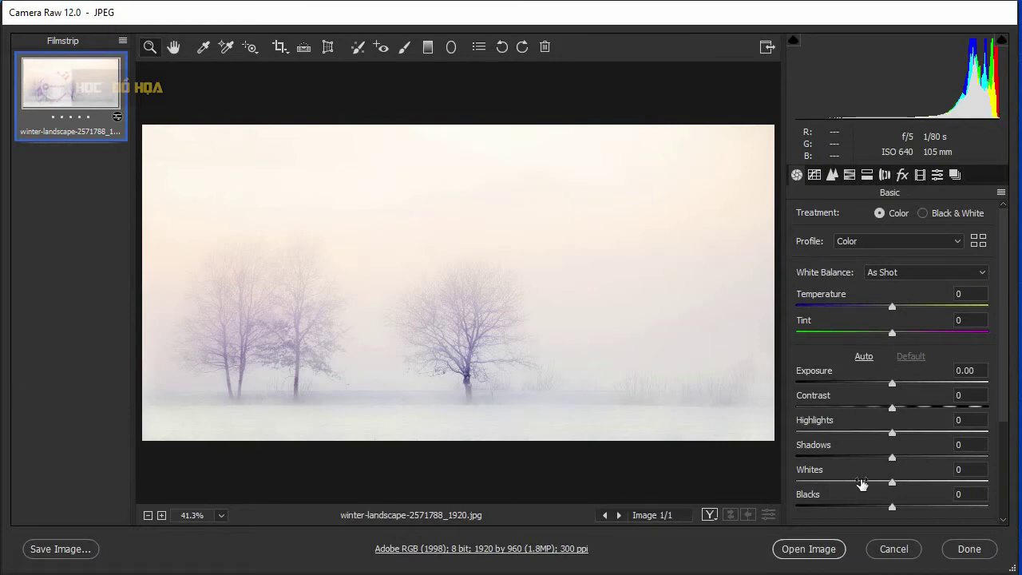
# - Open the winter photo from Camera Raw and confirm in Image Size that it is 1920 × 960 px
pyautogui.click(817, 549)
pyautogui.click(964, 110)
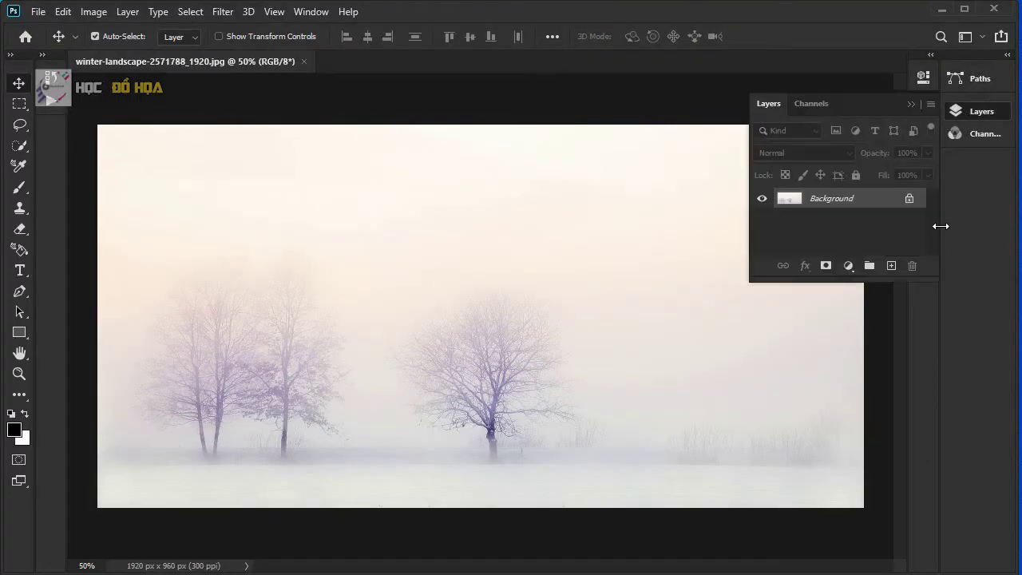
pyautogui.click(86, 14)
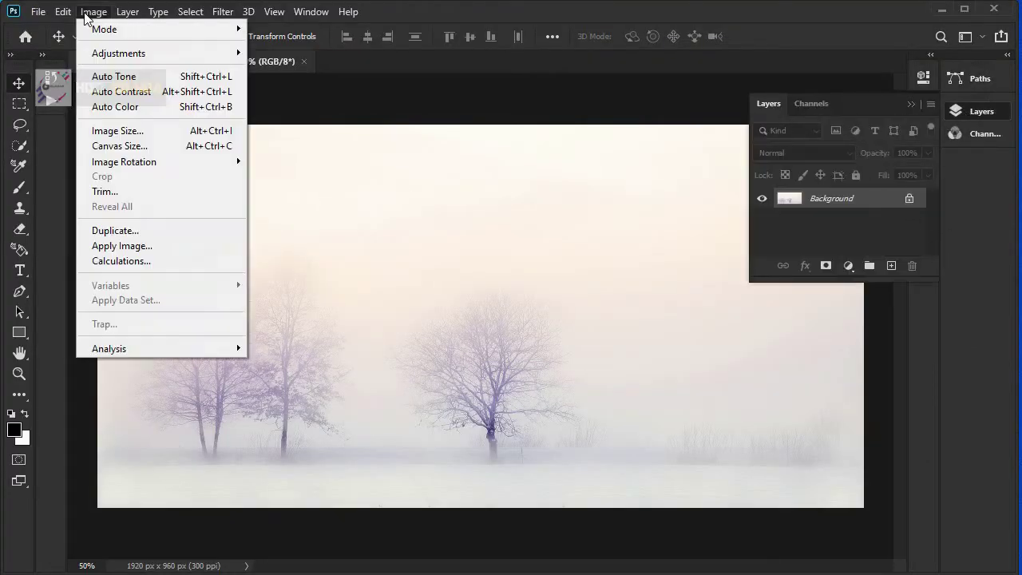
pyautogui.click(123, 135)
pyautogui.moveTo(266, 167); pyautogui.dragTo(321, 154)
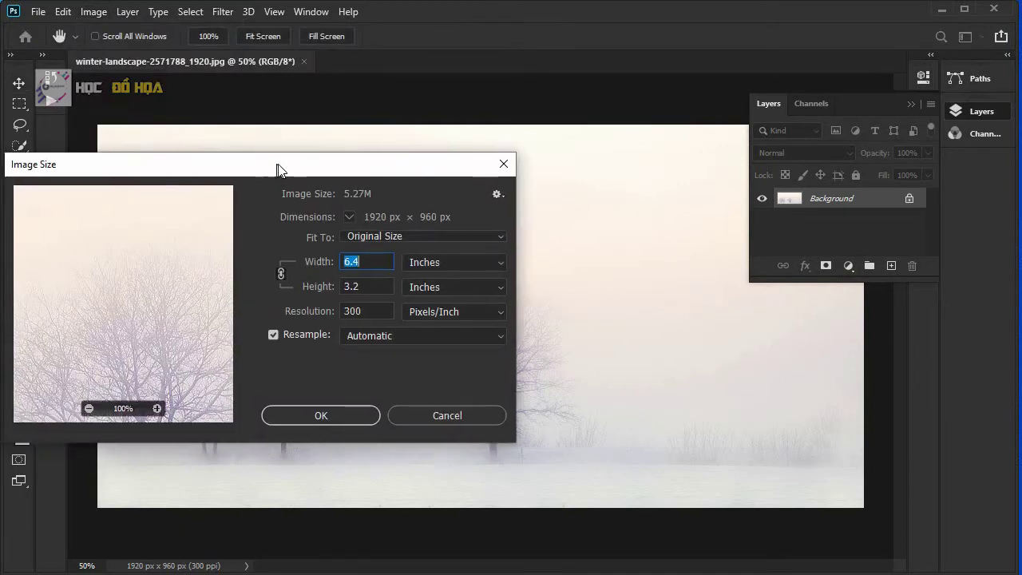
pyautogui.click(475, 250)
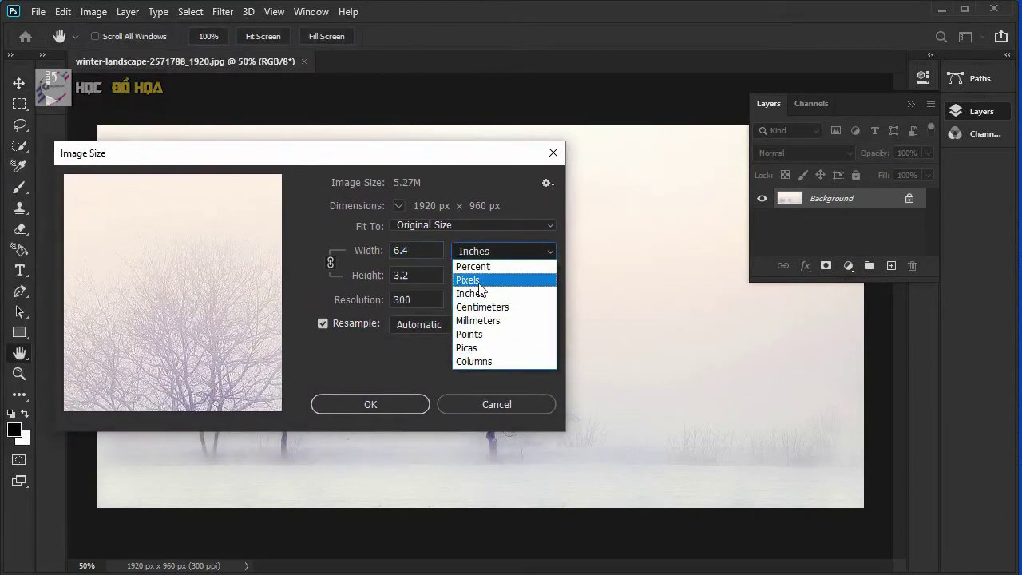
pyautogui.click(479, 283)
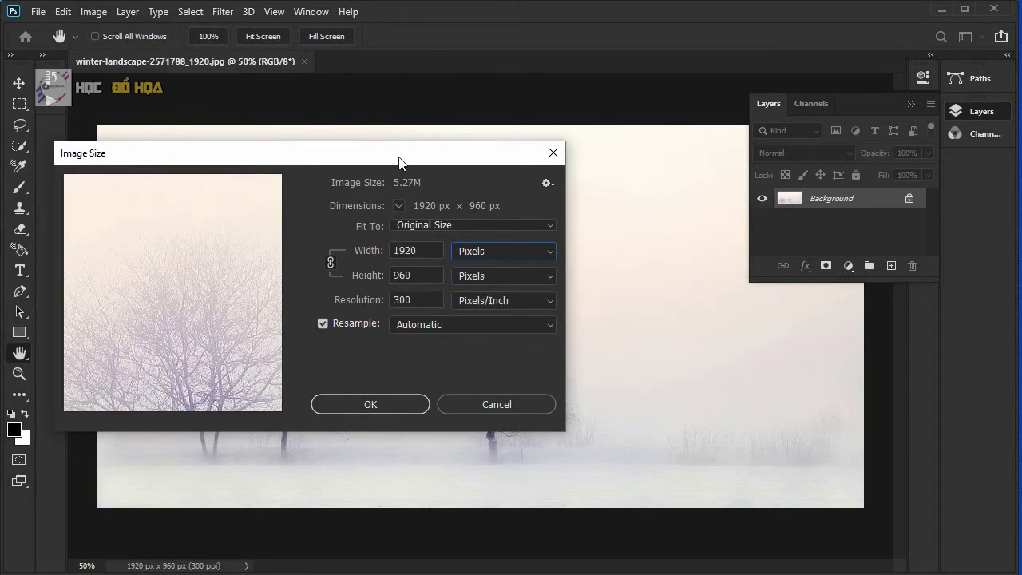
pyautogui.moveTo(399, 161); pyautogui.dragTo(428, 154)
pyautogui.press('Return')
# - Fit the whole image on screen and show the Layers panel
pyautogui.press('v')
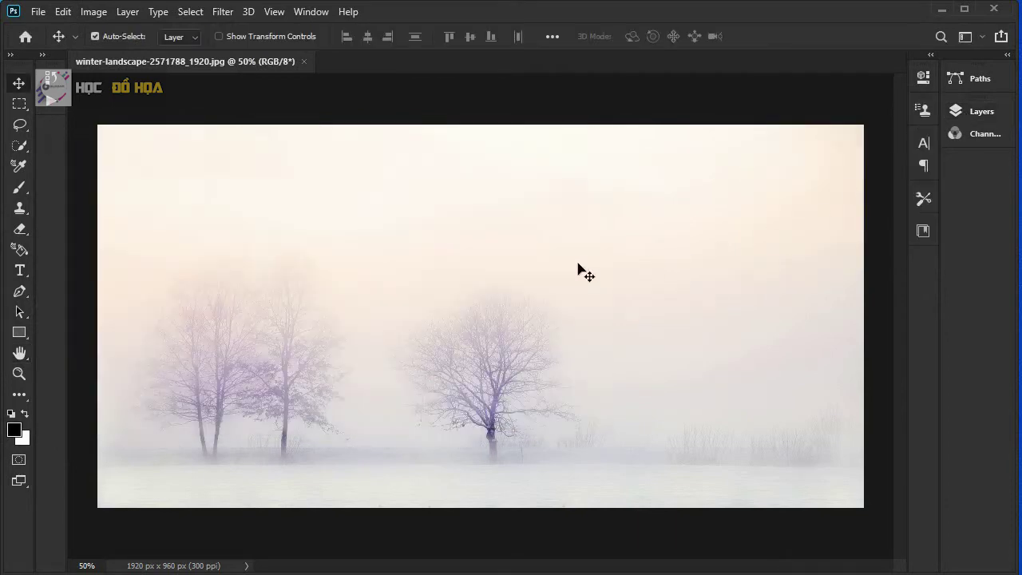
pyautogui.hotkey('ctrl', '0')
pyautogui.scroll(-2, 473, 276)
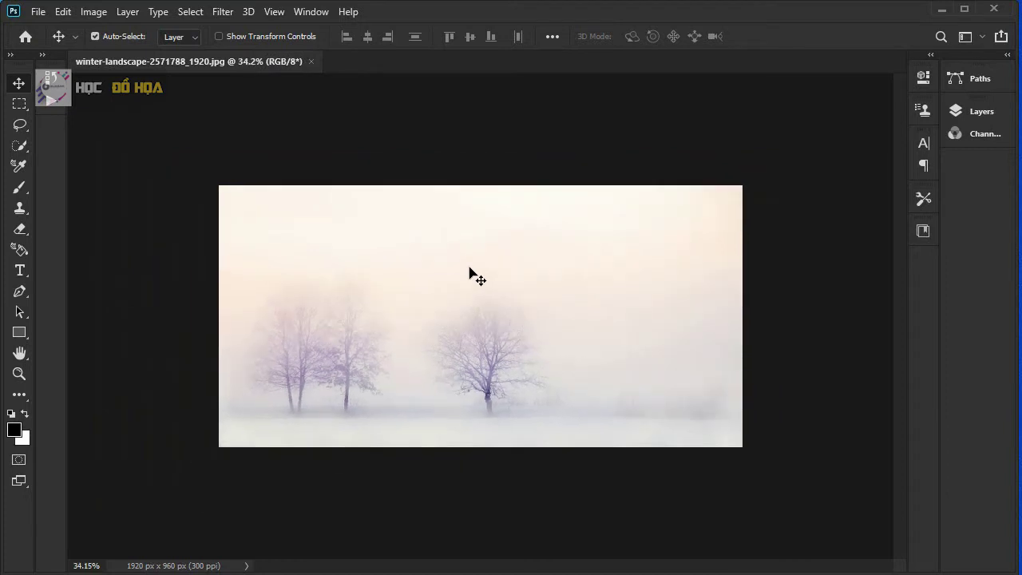
pyautogui.scroll(-1, 471, 275)
pyautogui.scroll(4, 580, 301)
pyautogui.scroll(-1, 580, 301)
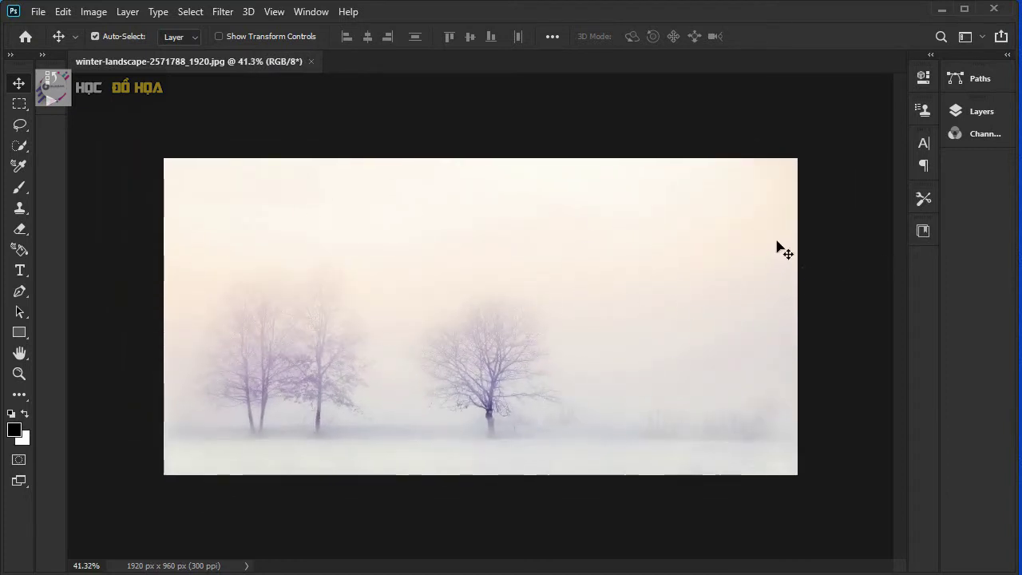
pyautogui.click(973, 112)
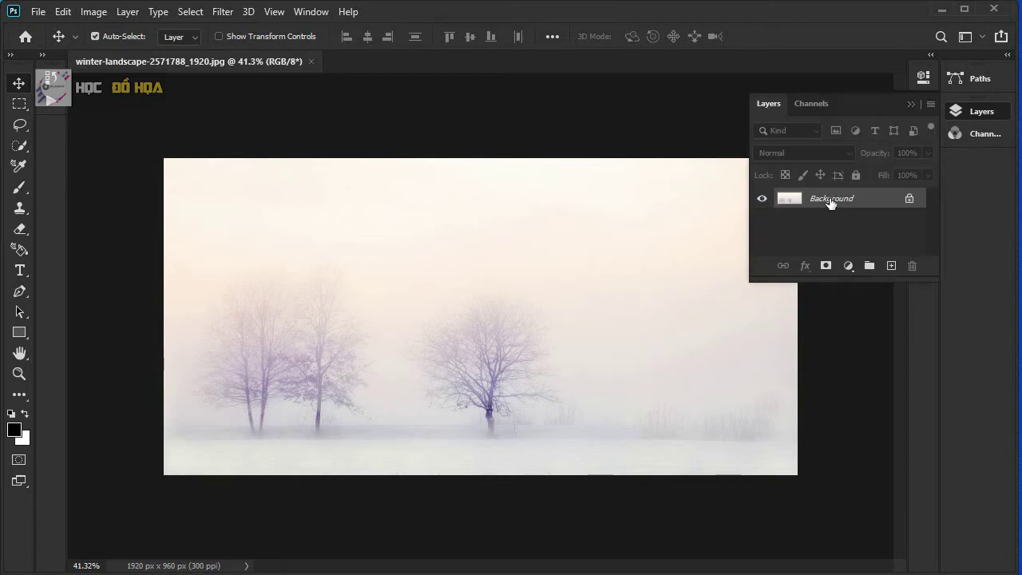
# - Duplicate the photo onto a new layer named 'Bong nuoc'
pyautogui.hotkey('ctrl', 'j')
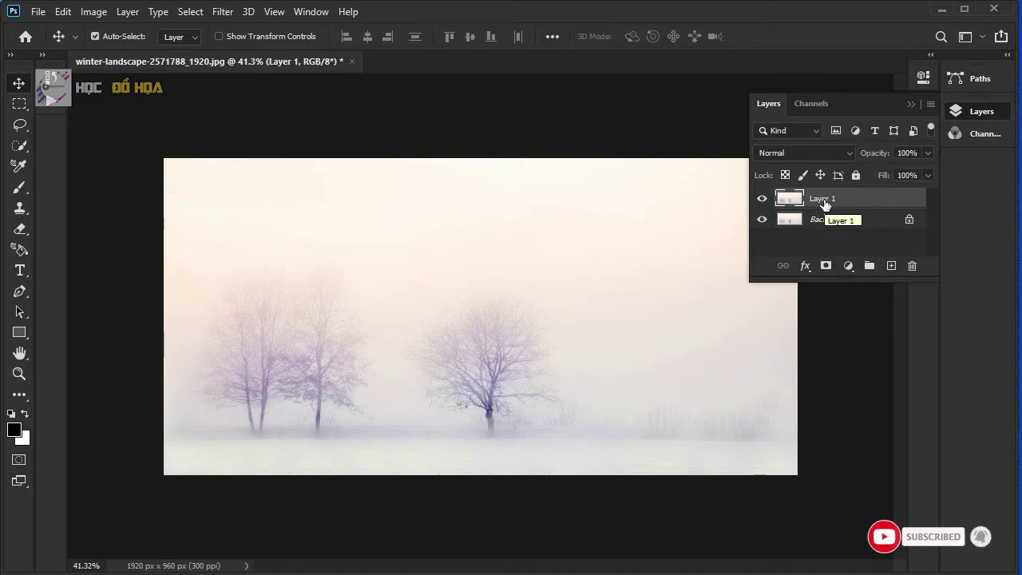
pyautogui.doubleClick(823, 198)
pyautogui.write('Bo')
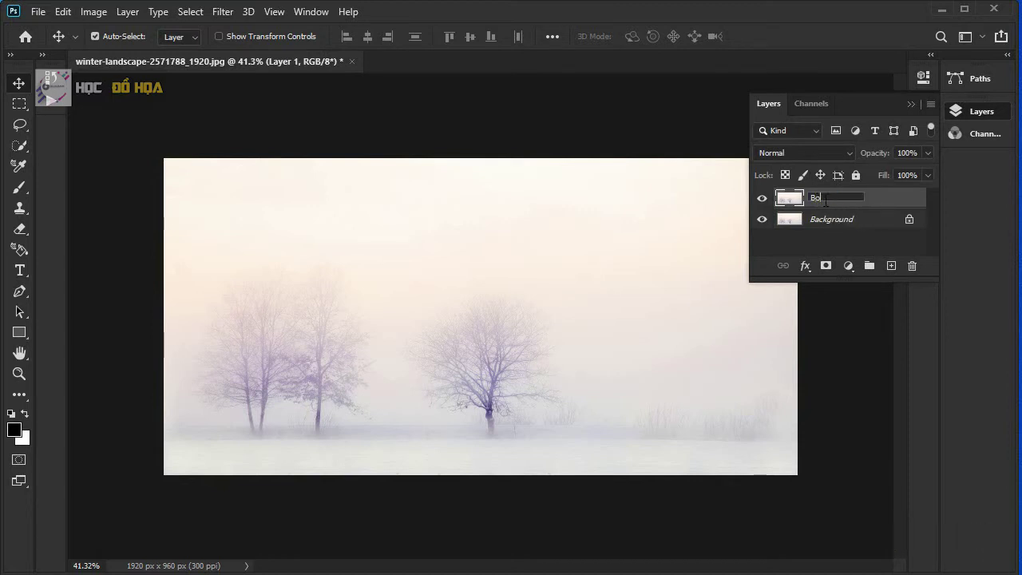
pyautogui.write('ng nuoc')
pyautogui.press('Return')
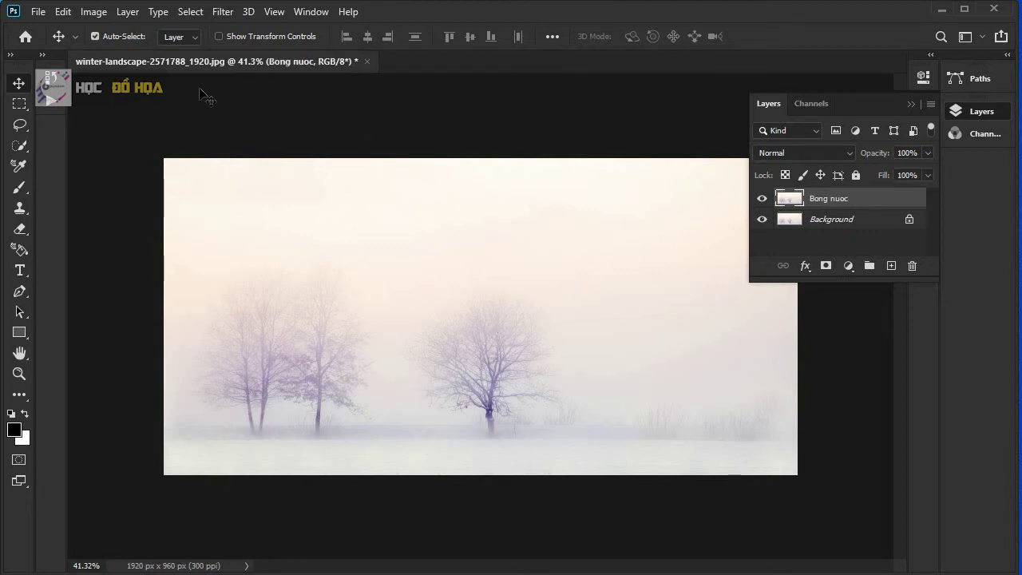
# - Add 700 px of canvas below the top-anchored photo, making it 1920 × 1660 px
pyautogui.click(92, 13)
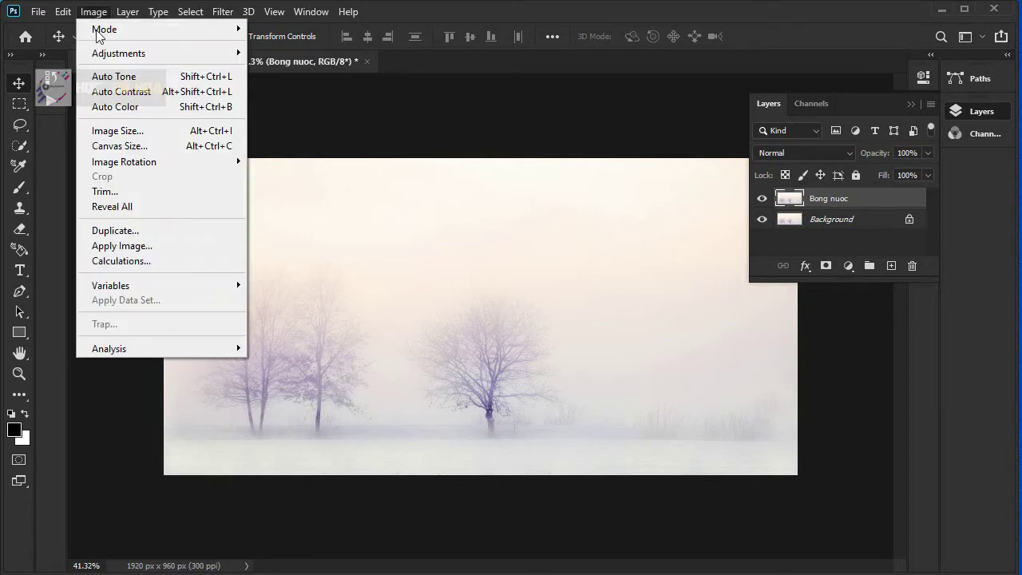
pyautogui.click(107, 148)
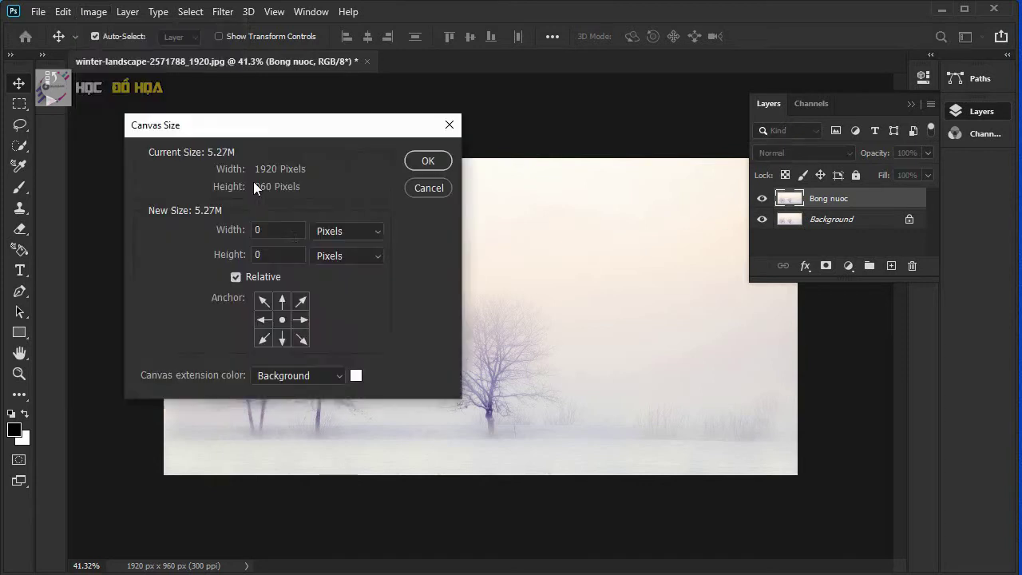
pyautogui.click(283, 303)
pyautogui.moveTo(266, 254); pyautogui.dragTo(240, 259)
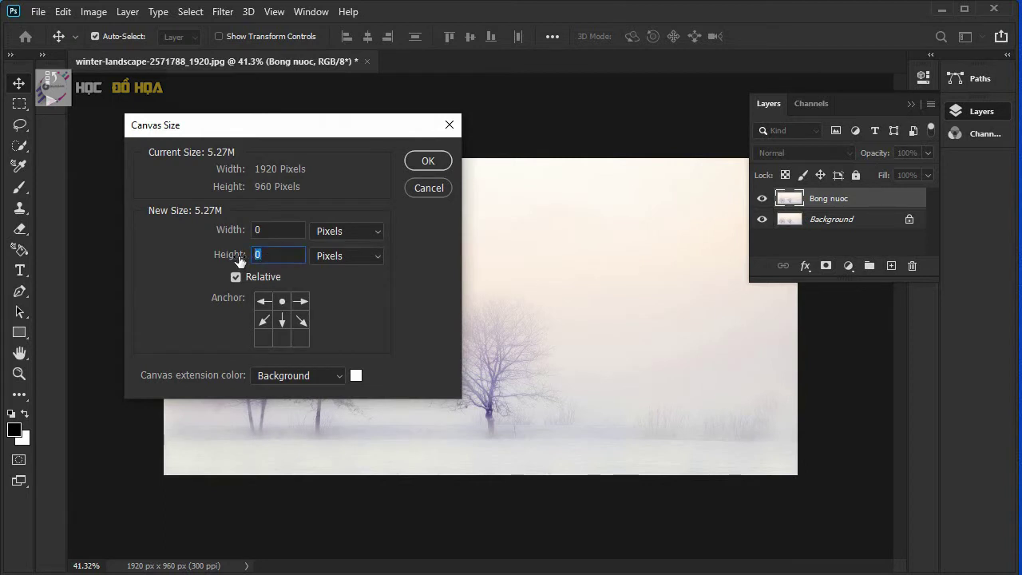
pyautogui.write('700')
pyautogui.click(421, 165)
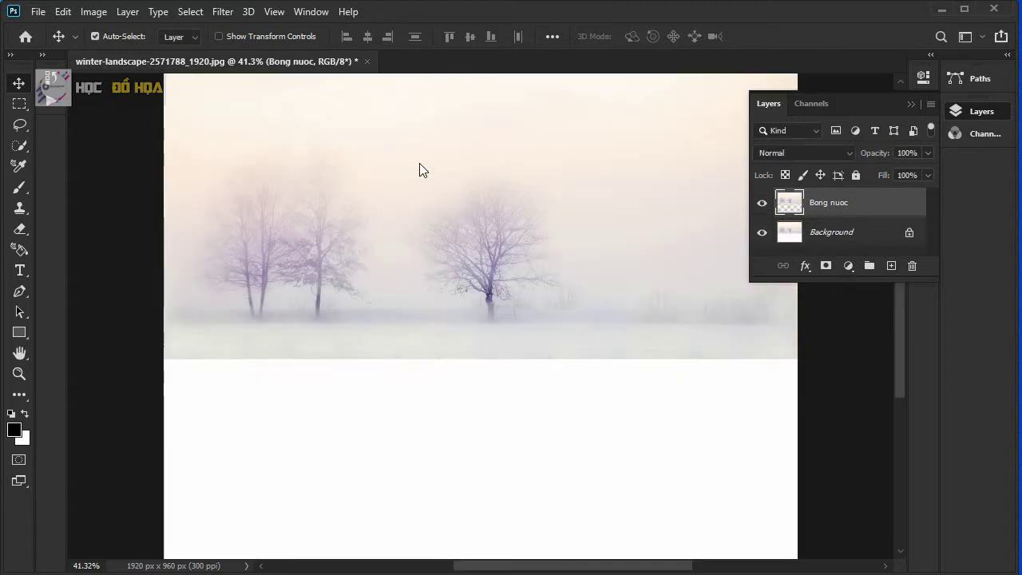
pyautogui.hotkey('ctrl', '0')
pyautogui.scroll(-1, 475, 217)
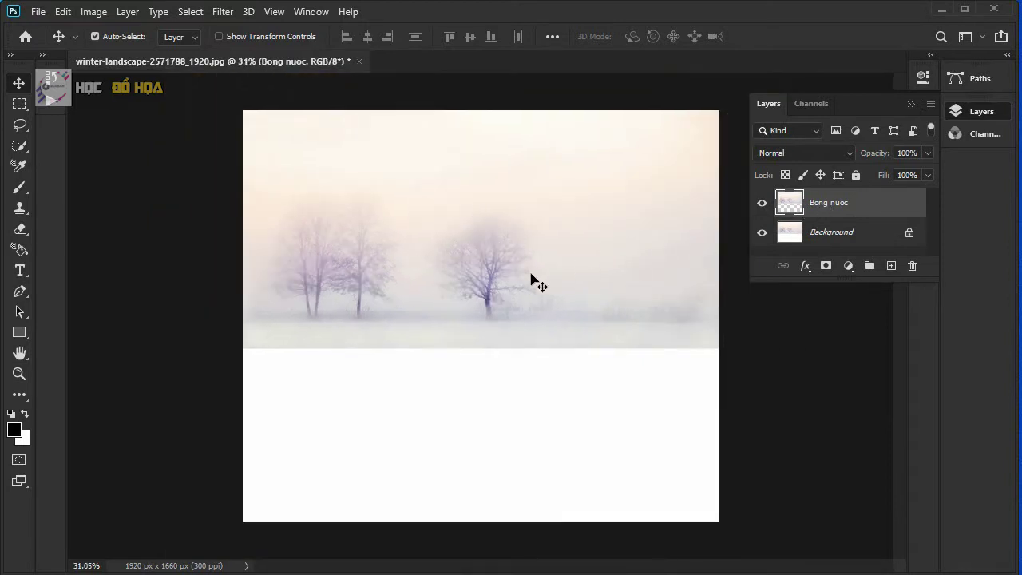
pyautogui.hotkey('ctrl', 't')
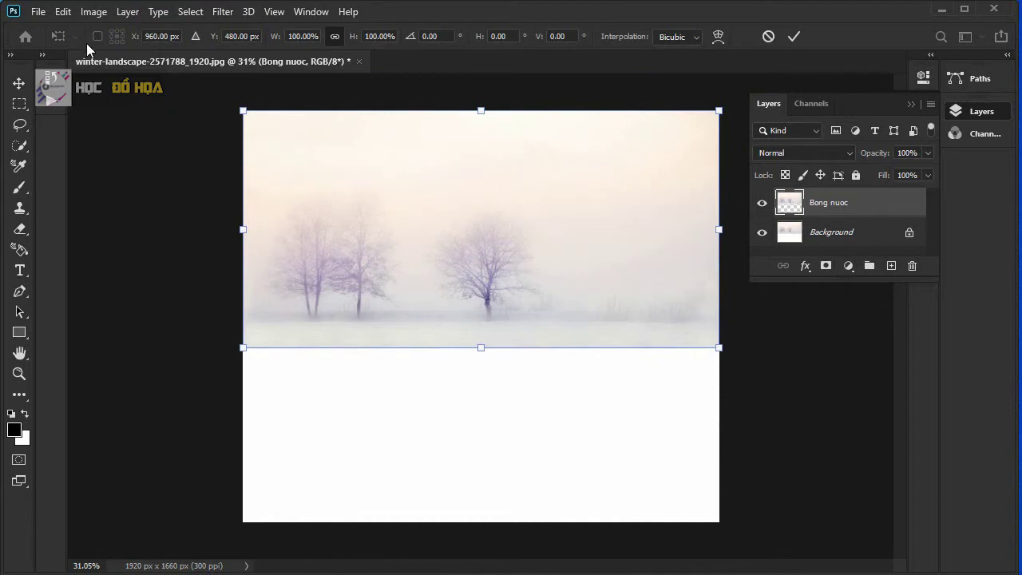
# - Flip the Bong nuoc layer upside down and stretch it up to the shoreline as a reflection
pyautogui.click(68, 14)
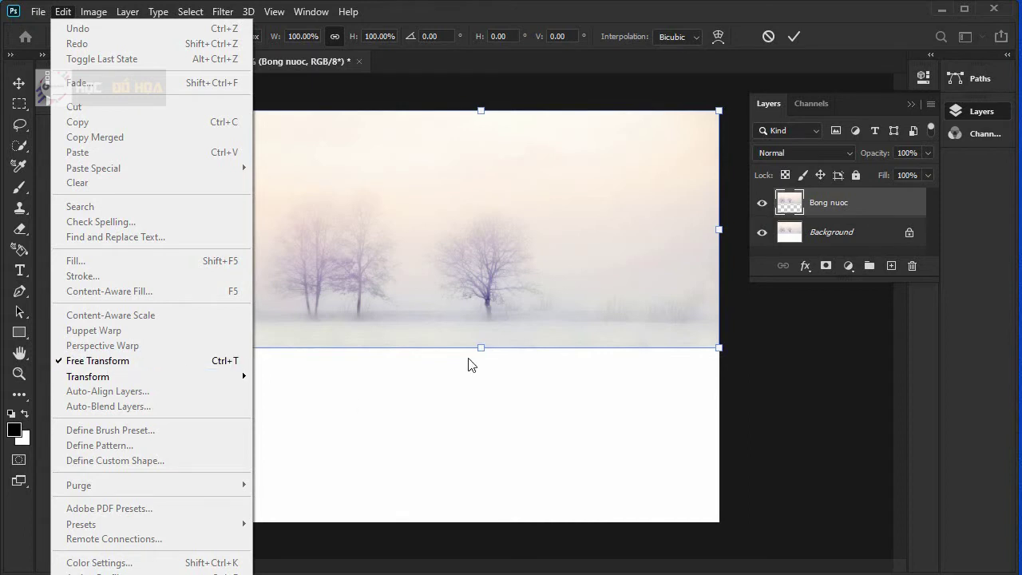
pyautogui.click(613, 67)
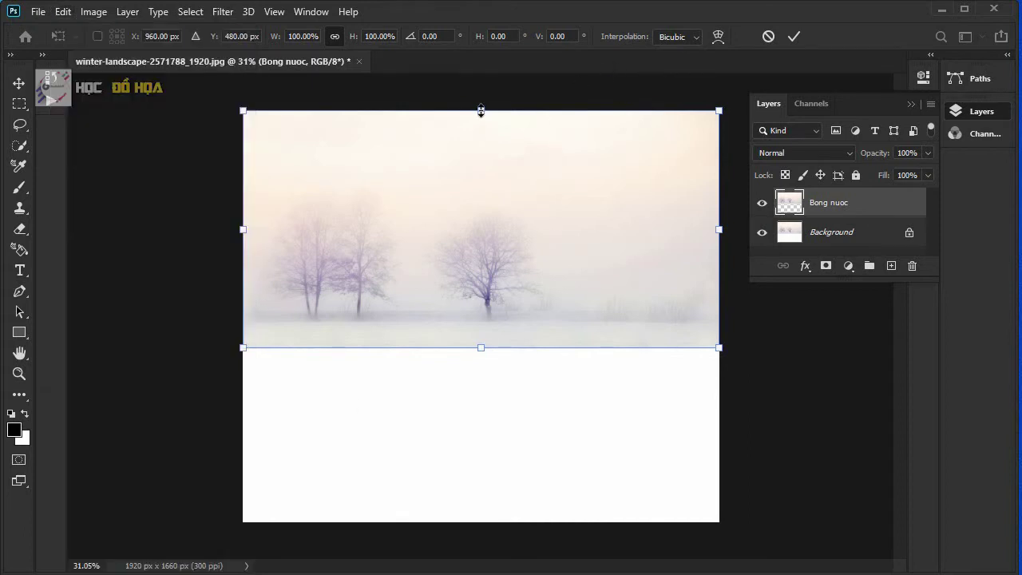
pyautogui.moveTo(481, 112); pyautogui.dragTo(483, 523)
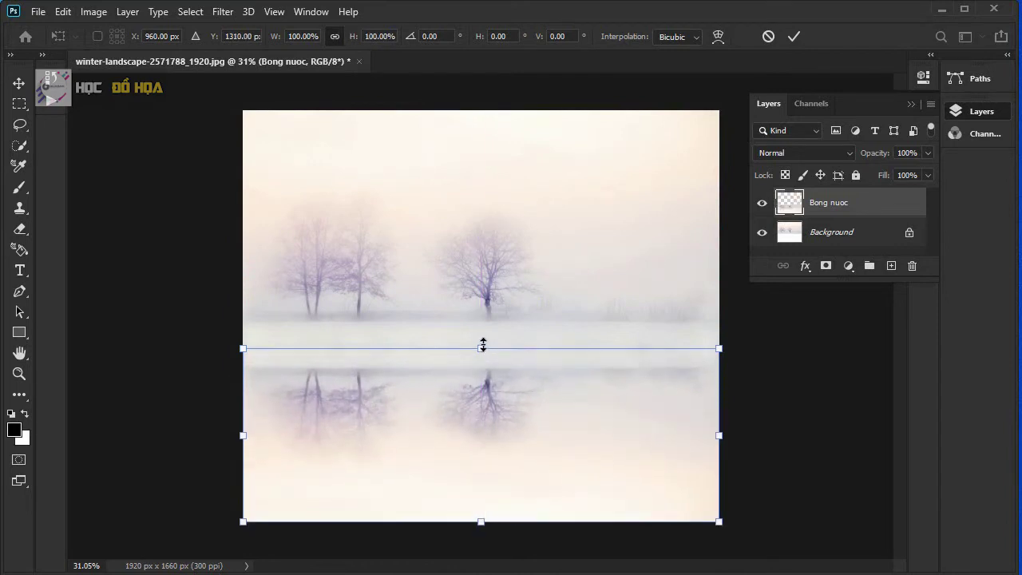
pyautogui.moveTo(482, 345); pyautogui.dragTo(486, 323)
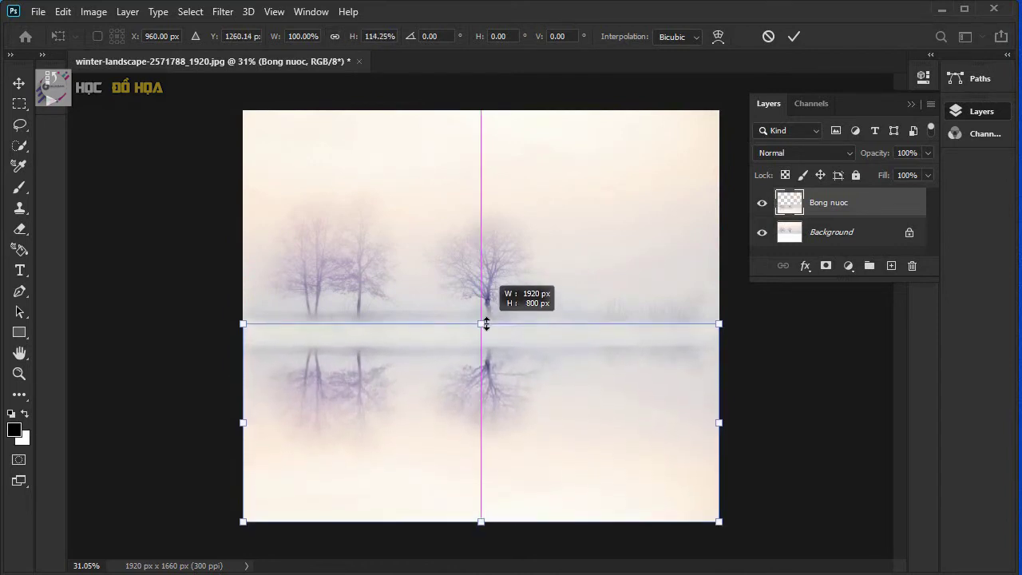
pyautogui.moveTo(486, 323); pyautogui.dragTo(486, 324)
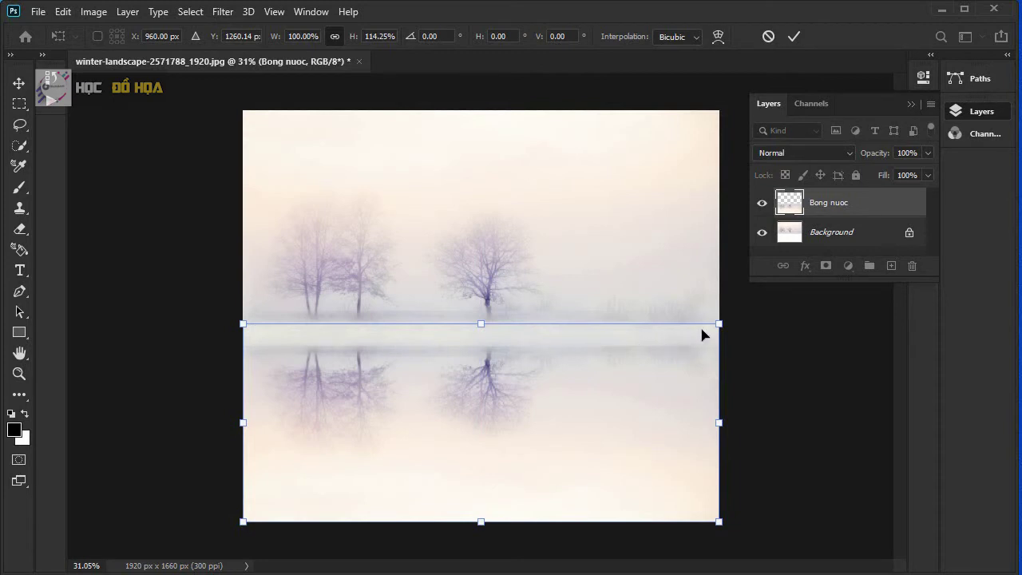
pyautogui.press('Return')
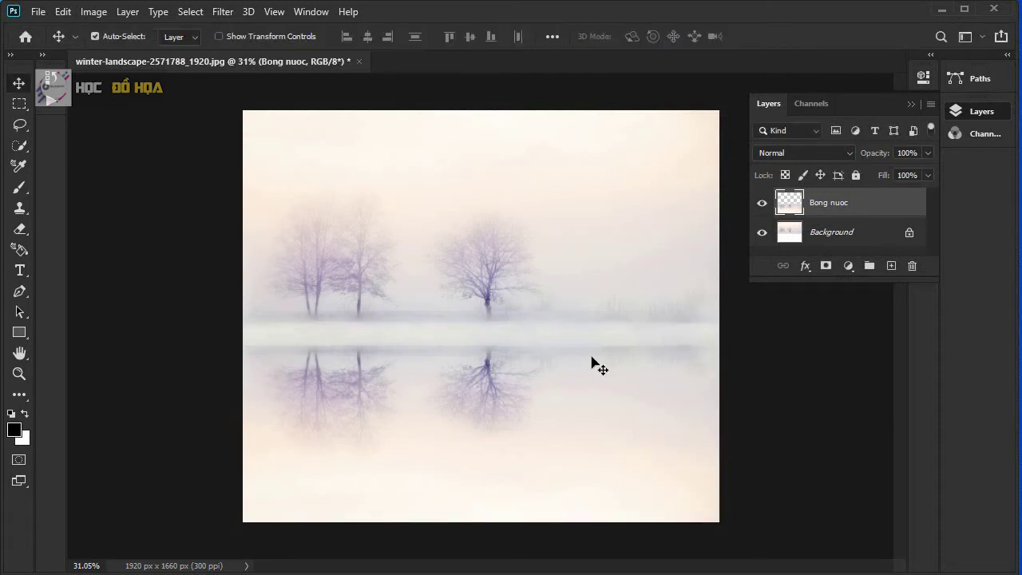
# - Convert the Bong nuoc reflection layer to a Smart Object from its layer menu
pyautogui.scroll(1, 625, 392)
pyautogui.scroll(2, 625, 392)
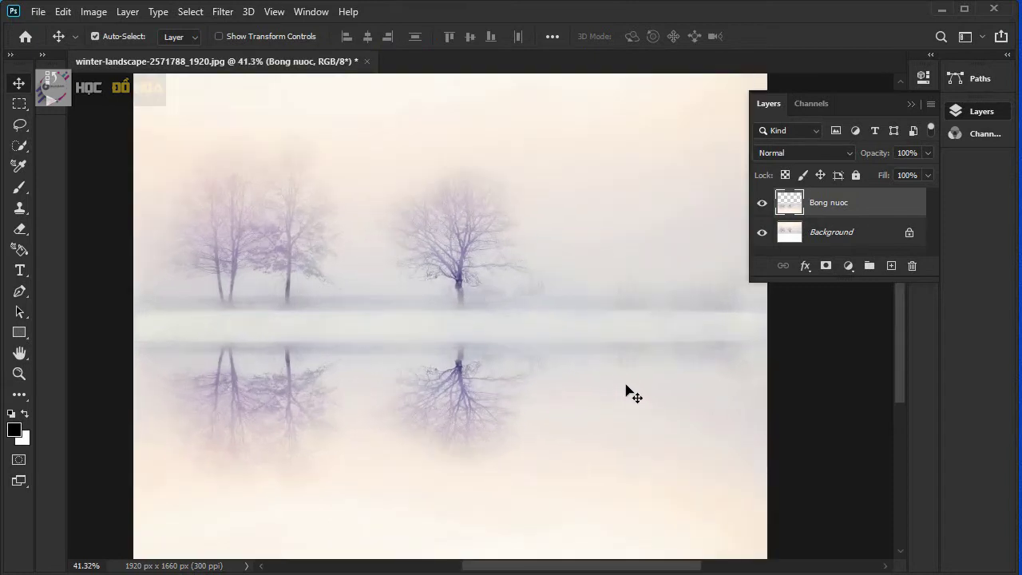
pyautogui.scroll(1, 562, 362)
pyautogui.scroll(1, 563, 363)
pyautogui.scroll(-1, 525, 321)
pyautogui.scroll(-2, 447, 335)
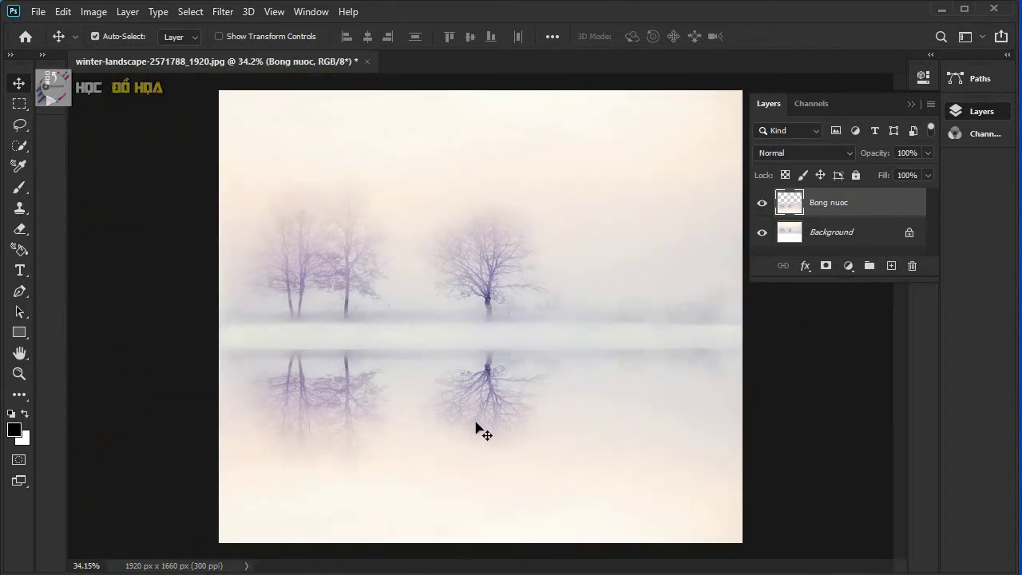
pyautogui.scroll(1, 629, 392)
pyautogui.scroll(1, 630, 392)
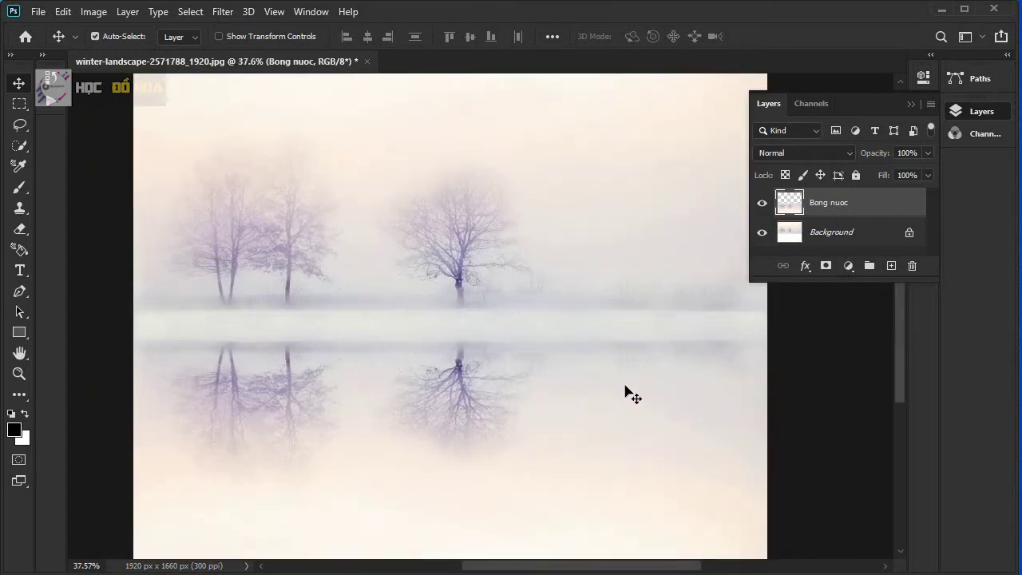
pyautogui.scroll(-2, 628, 391)
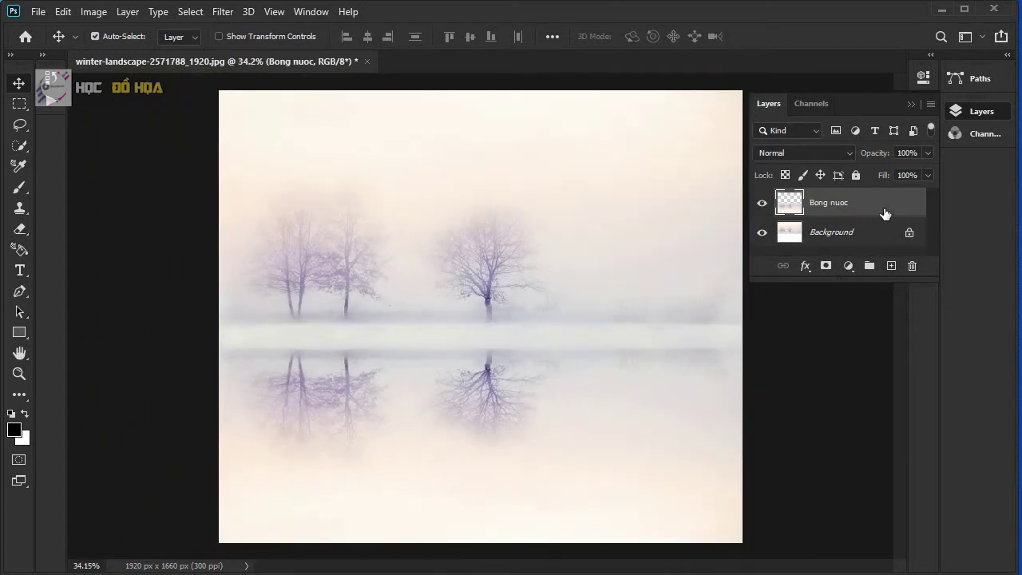
pyautogui.scroll(-1, 584, 309)
pyautogui.scroll(-1, 584, 309)
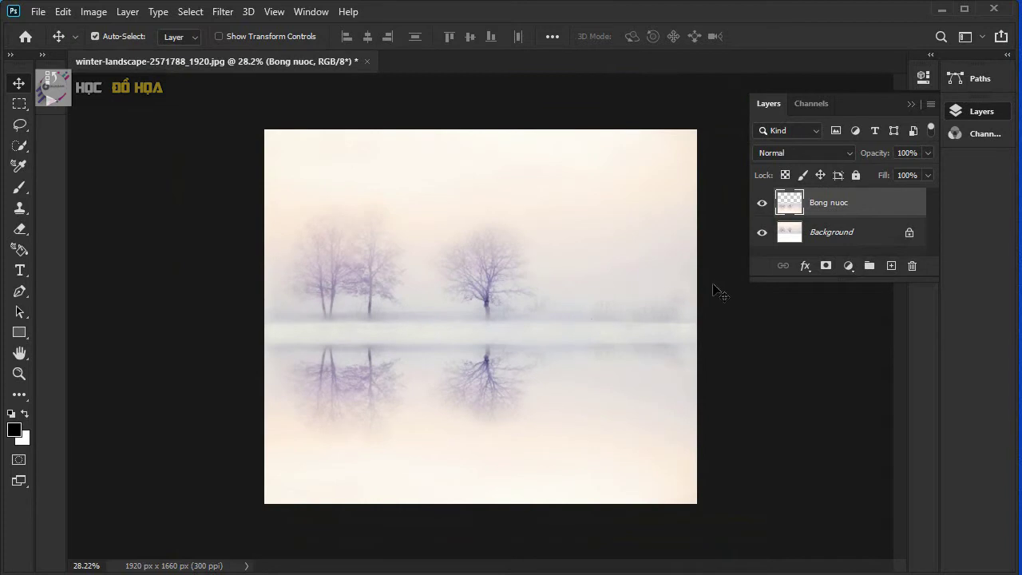
pyautogui.rightClick(839, 207)
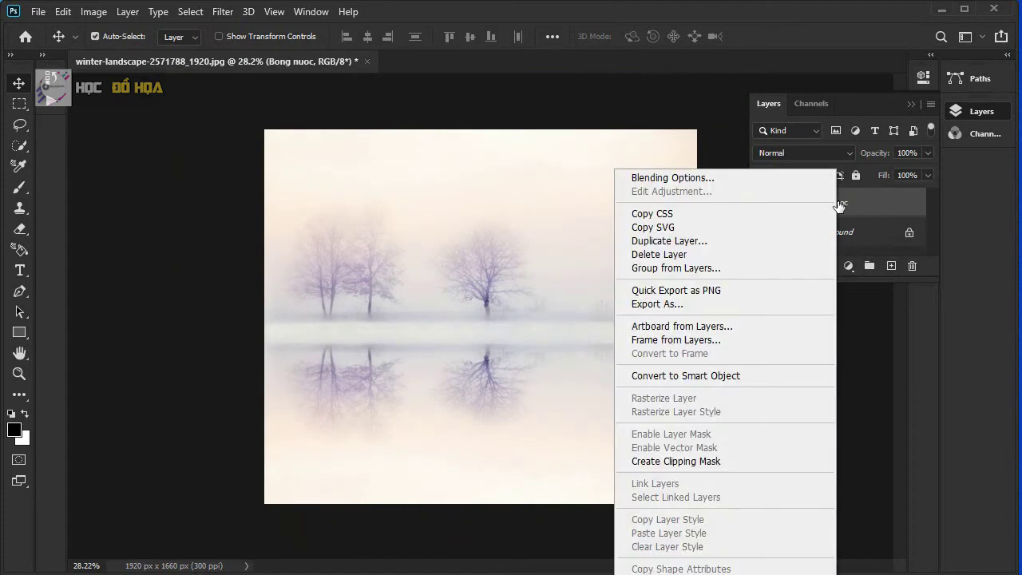
pyautogui.click(669, 376)
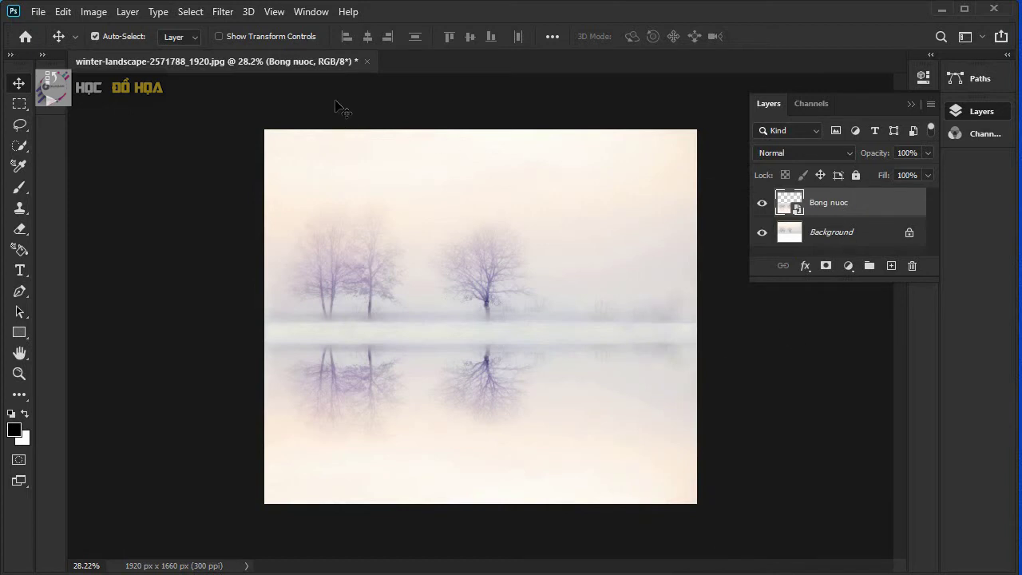
# - Apply a Motion Blur with 90° angle and 15 px distance to the reflection
pyautogui.click(226, 13)
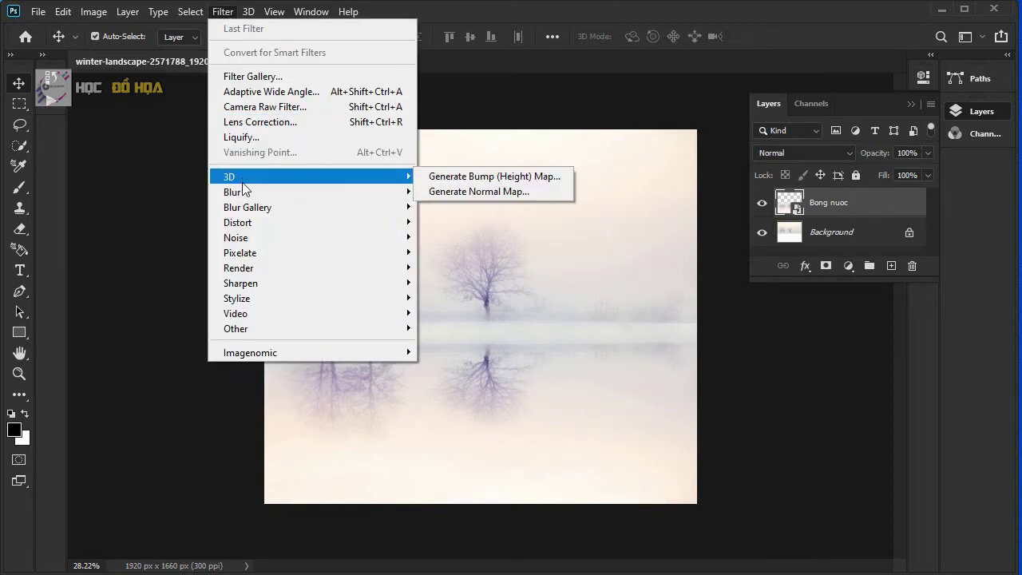
pyautogui.moveTo(232, 192)
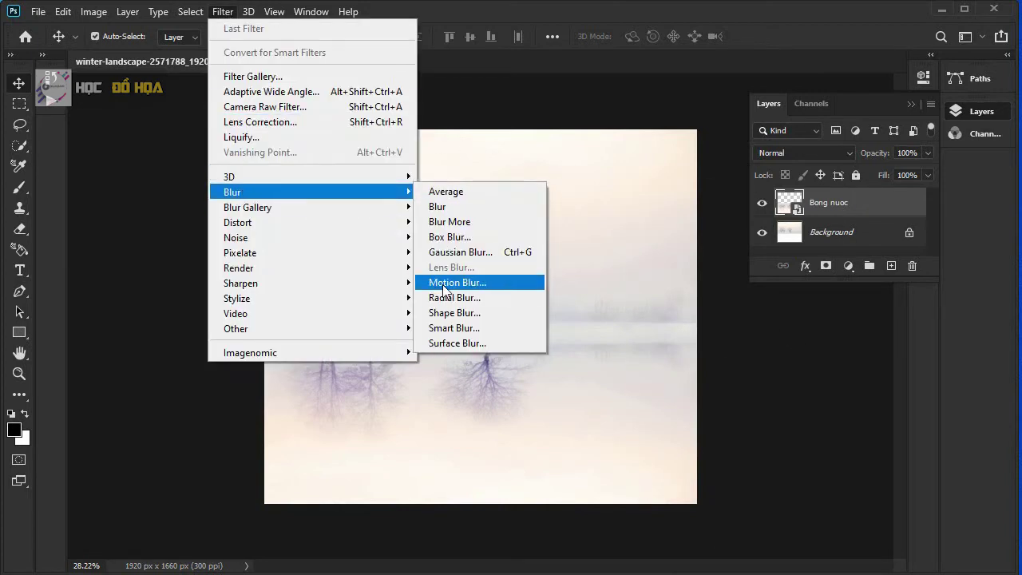
pyautogui.click(452, 283)
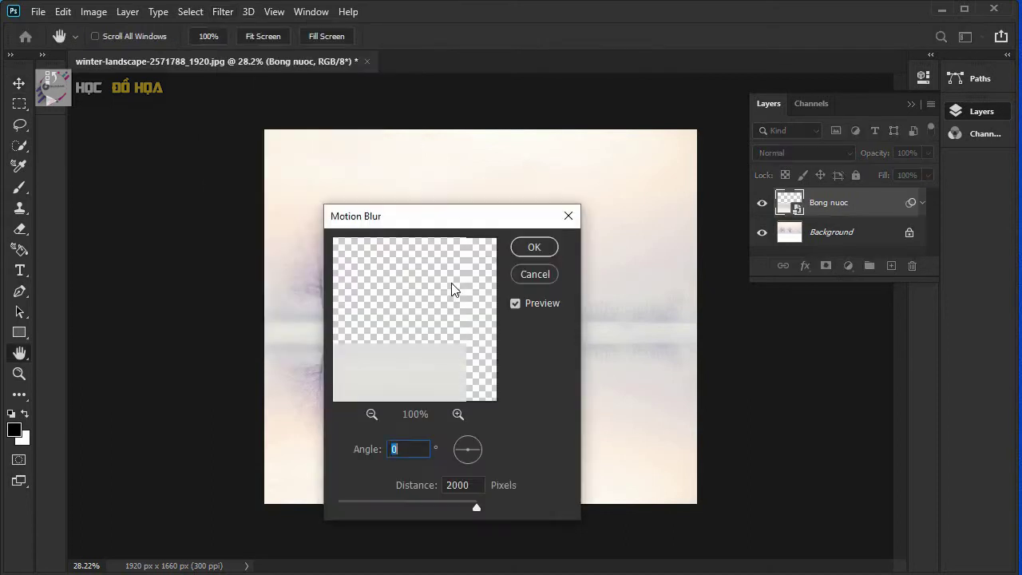
pyautogui.moveTo(475, 214)
pyautogui.mouseDown()
pyautogui.moveTo(582, 214)
pyautogui.moveTo(698, 187)
pyautogui.mouseUp()
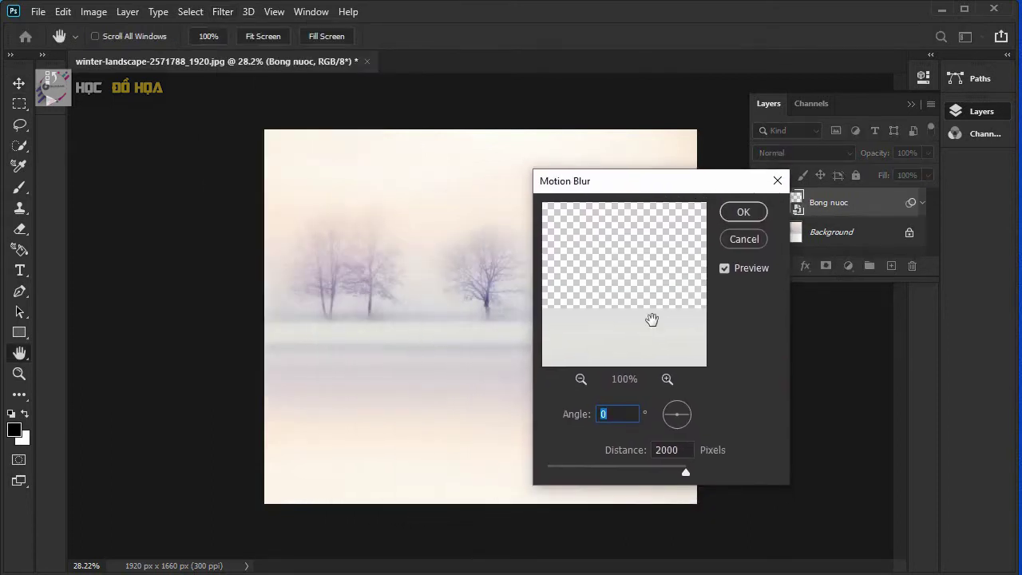
pyautogui.click(591, 417)
pyautogui.write('90')
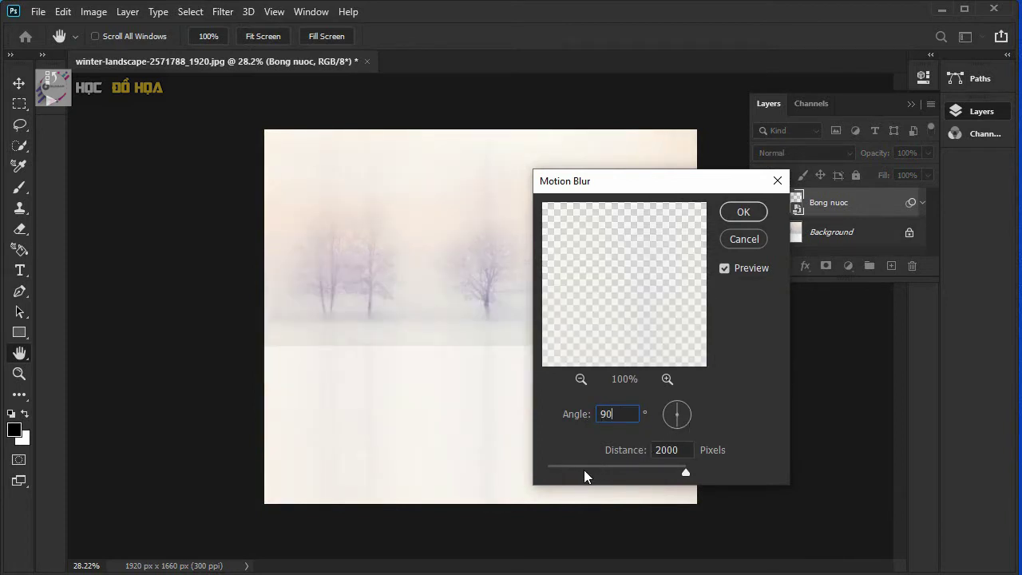
pyautogui.moveTo(584, 469); pyautogui.dragTo(555, 468)
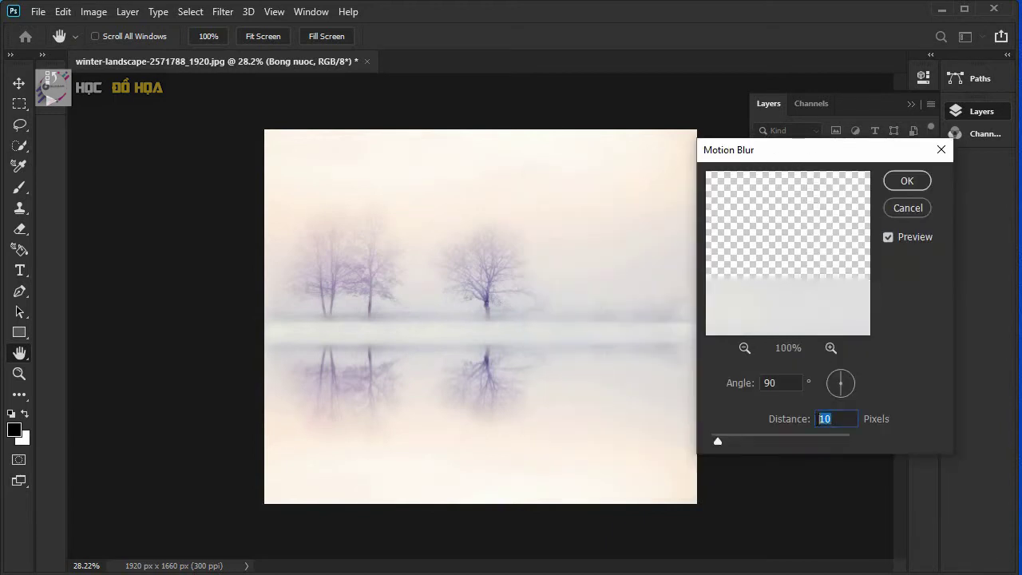
pyautogui.write('15')
pyautogui.click(908, 181)
# - Scroll around the canvas to inspect the blurred tree reflection
pyautogui.scroll(1, 516, 345)
pyautogui.scroll(3, 515, 344)
pyautogui.scroll(2, 535, 359)
pyautogui.scroll(1, 519, 391)
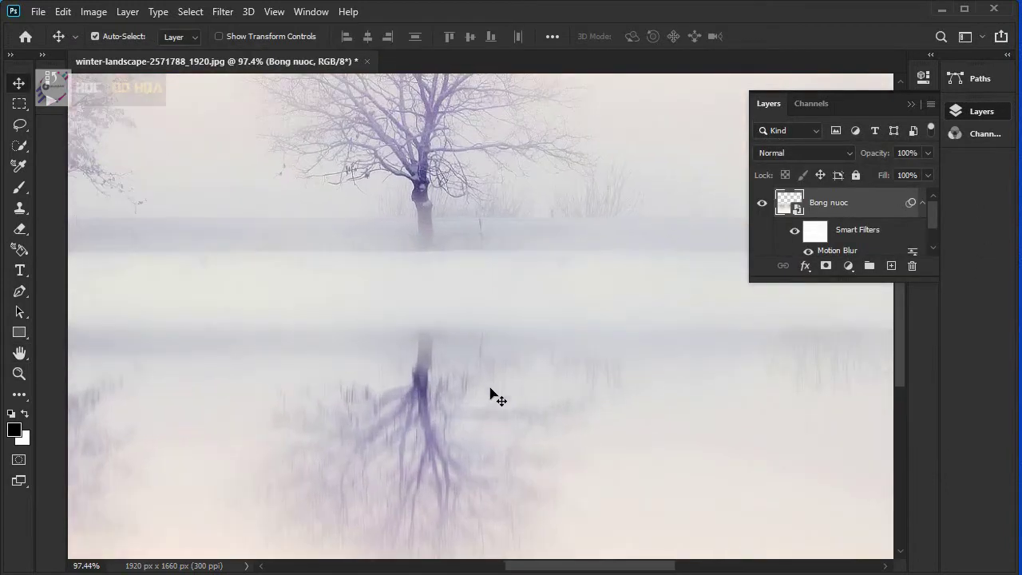
pyautogui.scroll(-2, 439, 419)
pyautogui.scroll(-2, 443, 399)
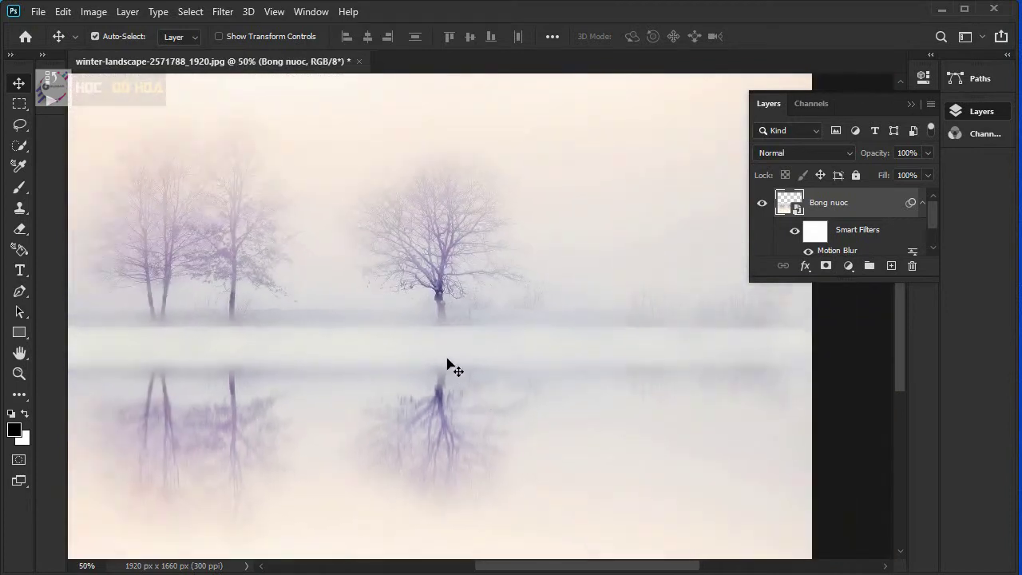
pyautogui.scroll(-1, 450, 225)
pyautogui.scroll(-1, 465, 245)
pyautogui.scroll(-1, 469, 266)
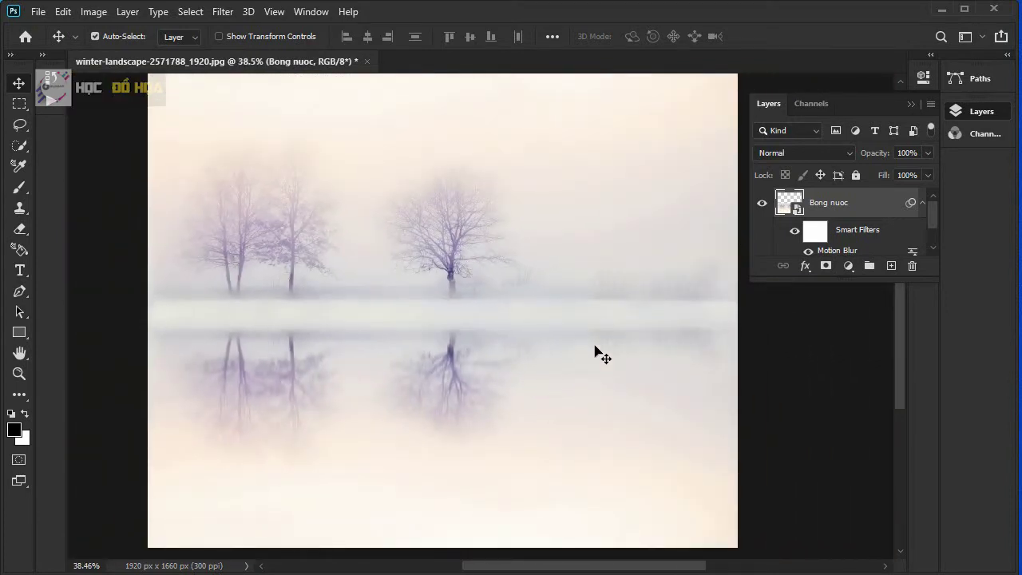
pyautogui.scroll(1, 529, 413)
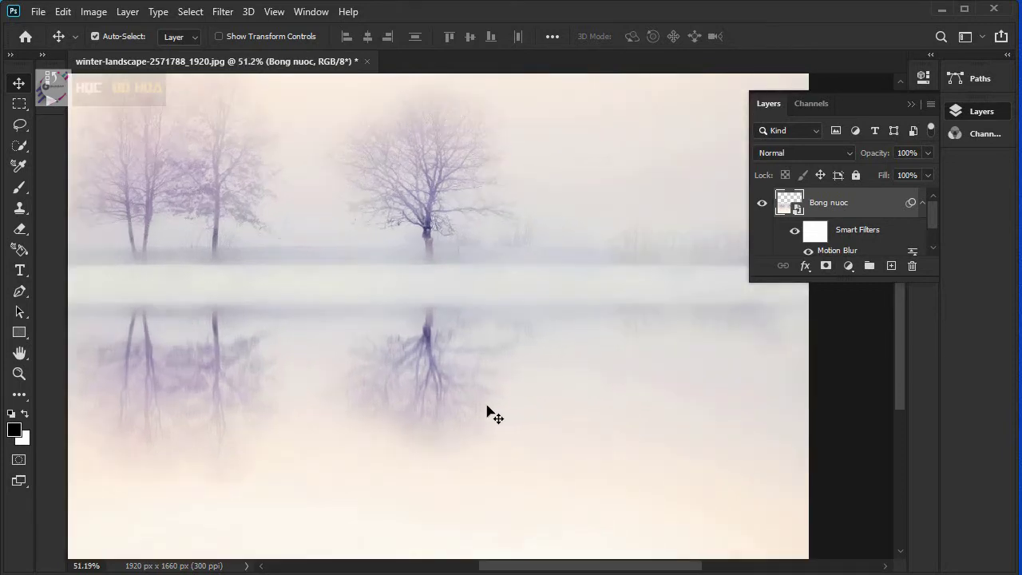
pyautogui.scroll(1, 490, 413)
pyautogui.scroll(-1, 578, 381)
pyautogui.scroll(-1, 725, 218)
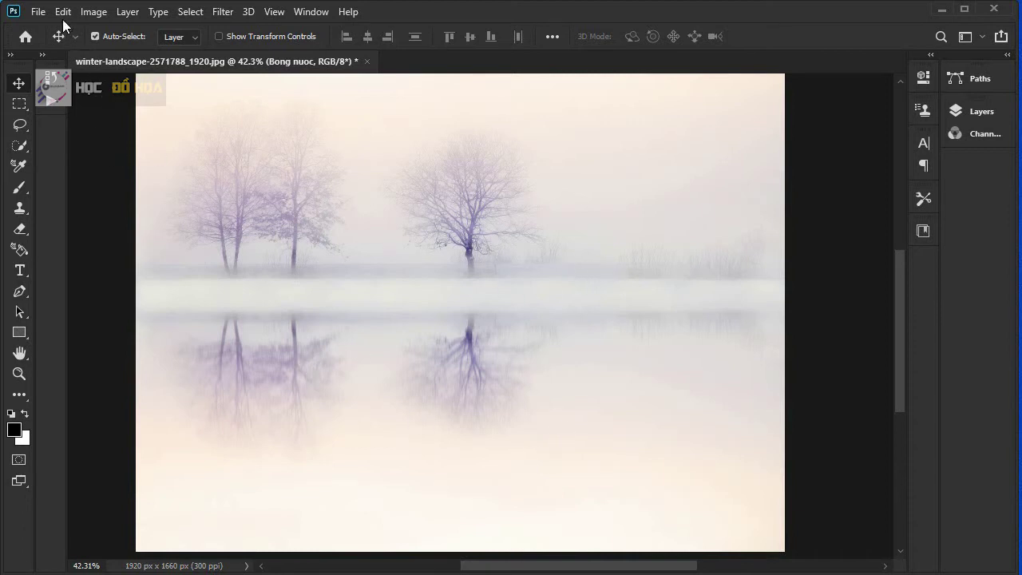
# - Create a new 1920 × 900 px document with a transparent background
pyautogui.click(38, 12)
pyautogui.click(50, 28)
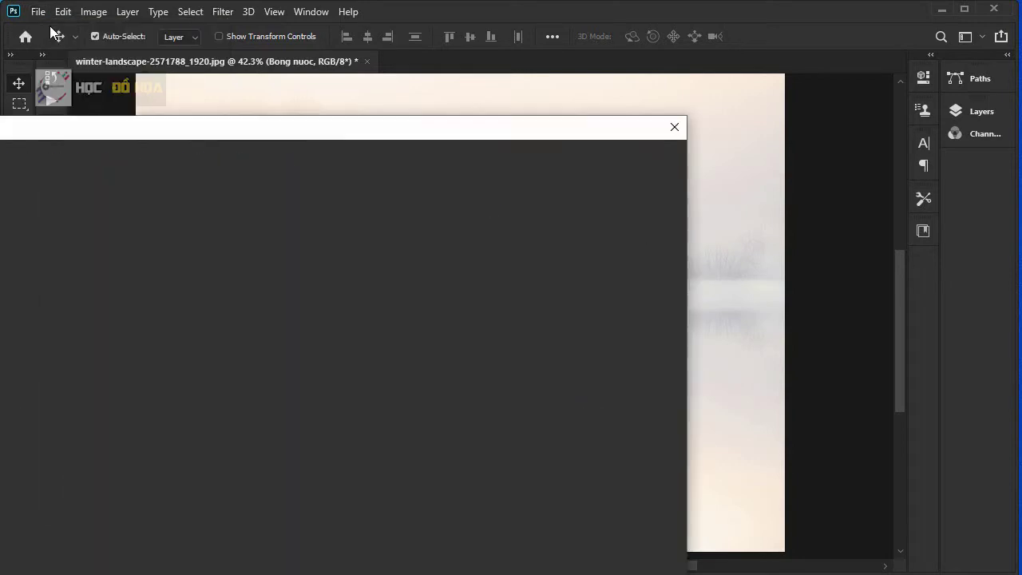
pyautogui.moveTo(189, 137); pyautogui.dragTo(427, 27)
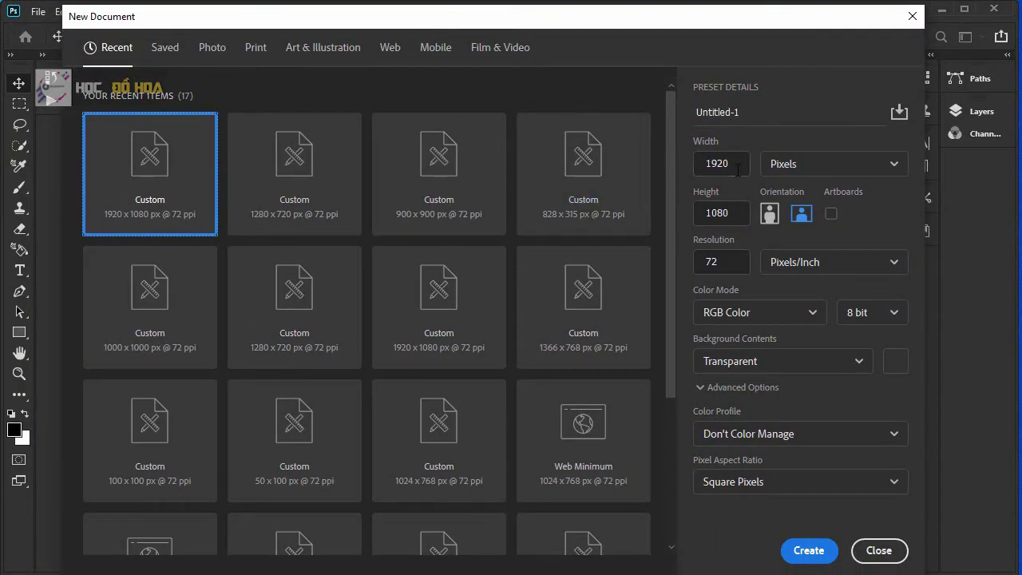
pyautogui.moveTo(737, 165); pyautogui.dragTo(704, 165)
pyautogui.click(730, 212)
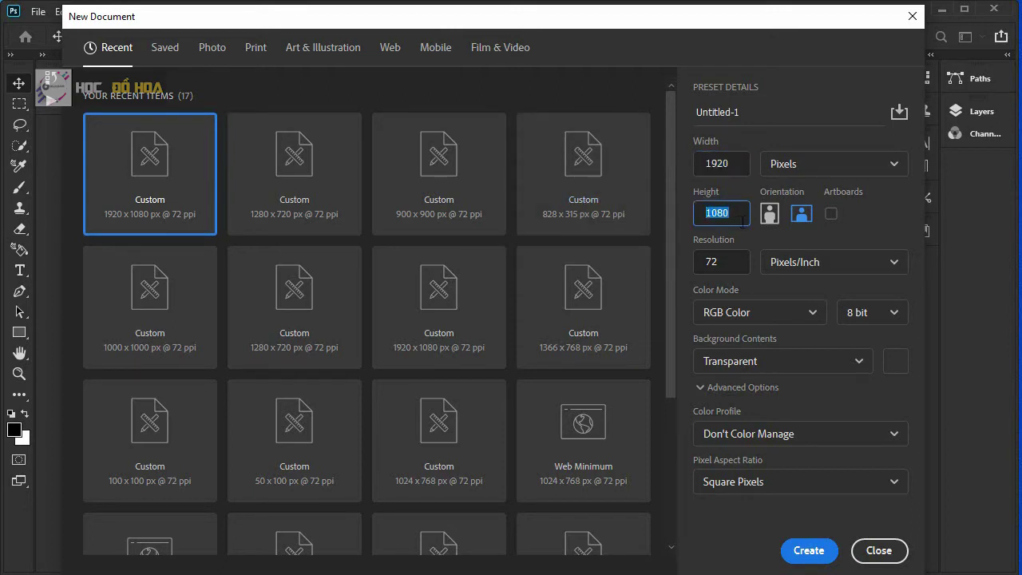
pyautogui.write('900')
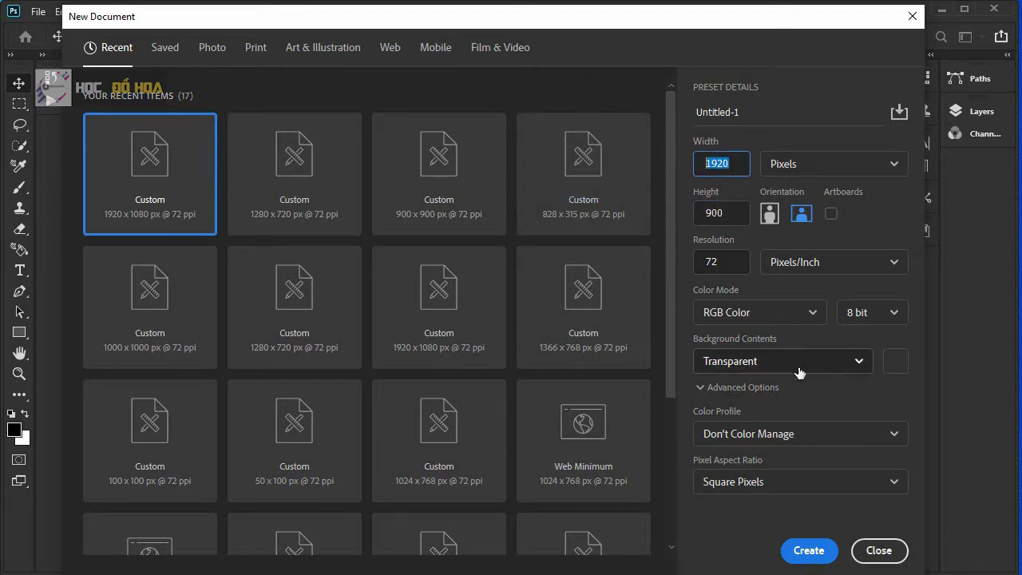
pyautogui.click(803, 366)
pyautogui.click(716, 477)
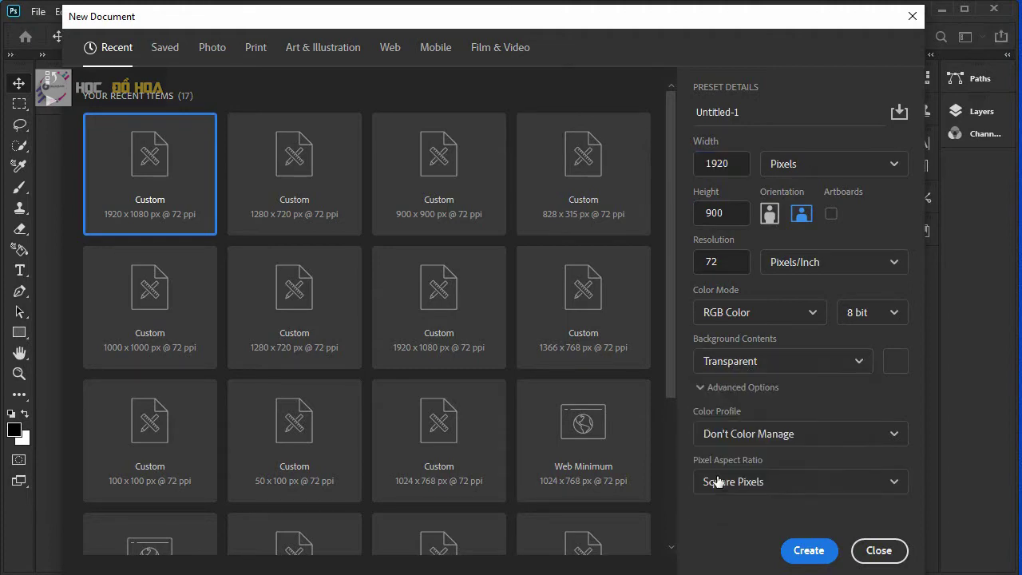
pyautogui.click(807, 551)
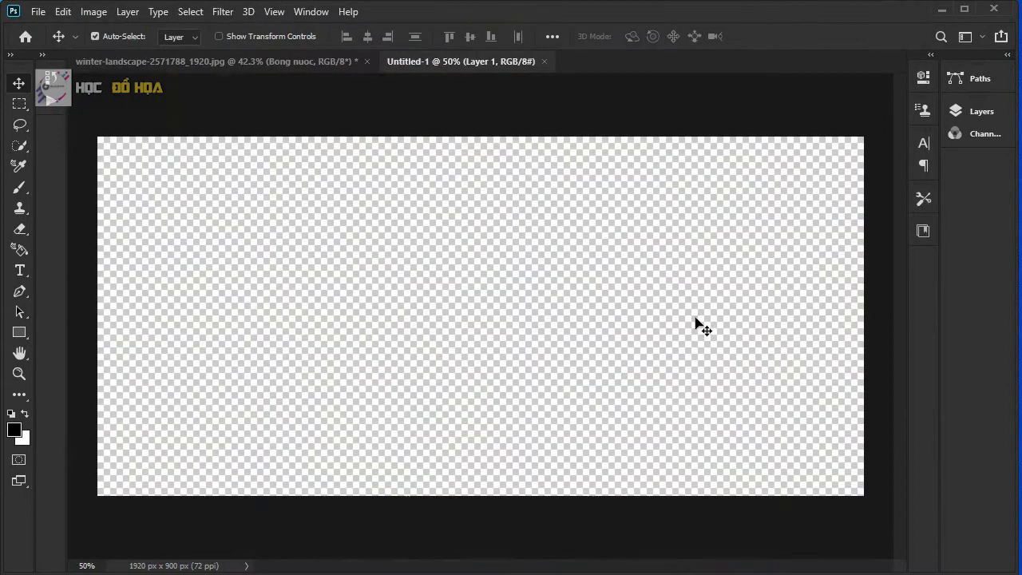
# - Fill the new document's layer with the rendered Clouds filter
pyautogui.hotkey('ctrl', '-')
pyautogui.hotkey('ctrl', '+')
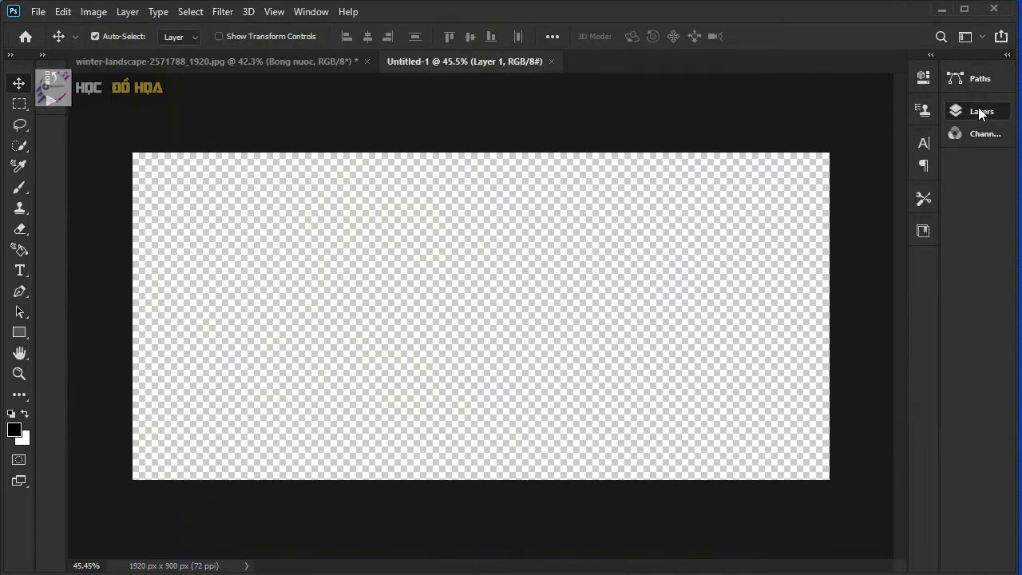
pyautogui.click(979, 111)
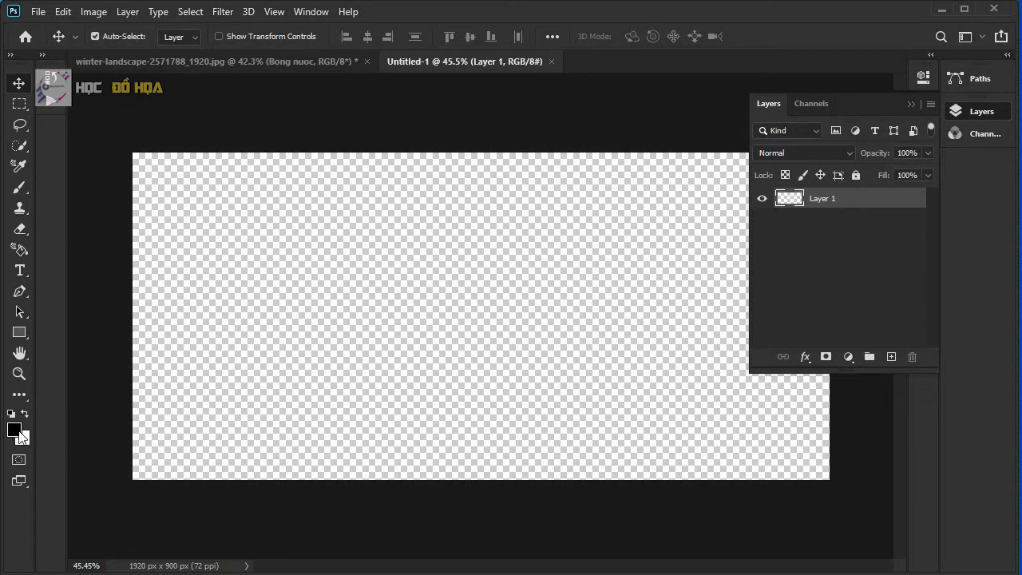
pyautogui.click(225, 13)
pyautogui.moveTo(238, 267)
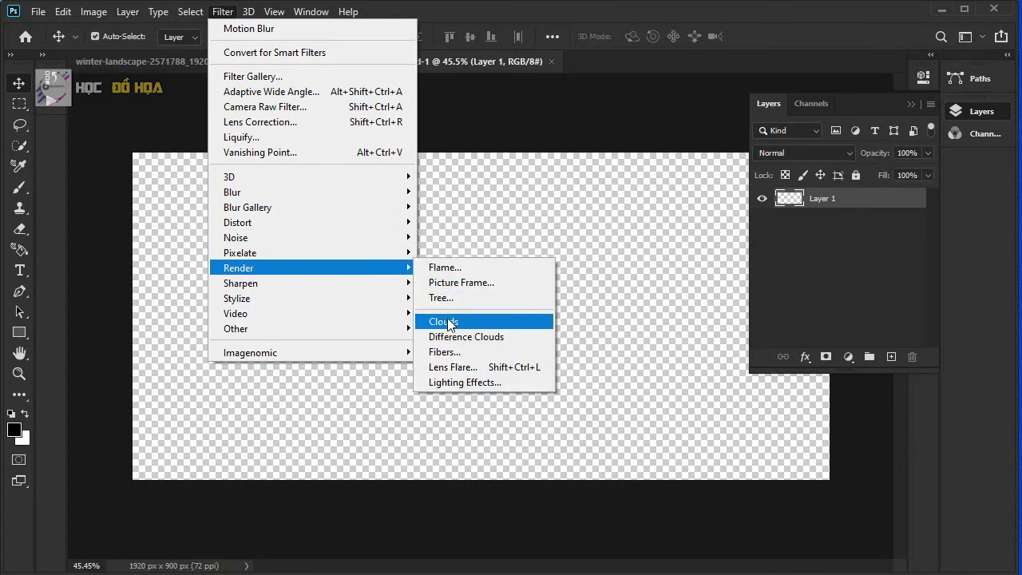
pyautogui.click(449, 324)
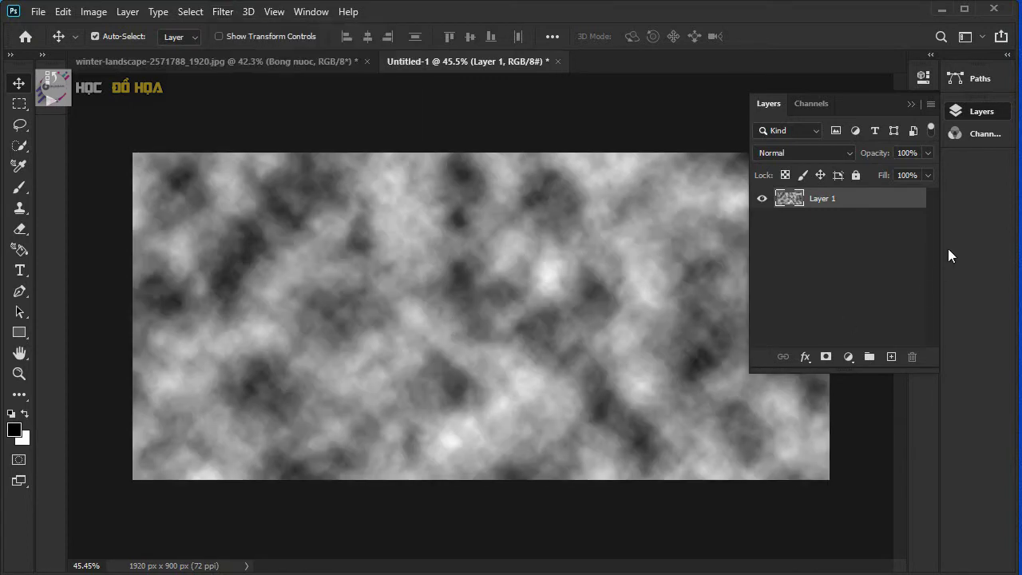
pyautogui.click(986, 113)
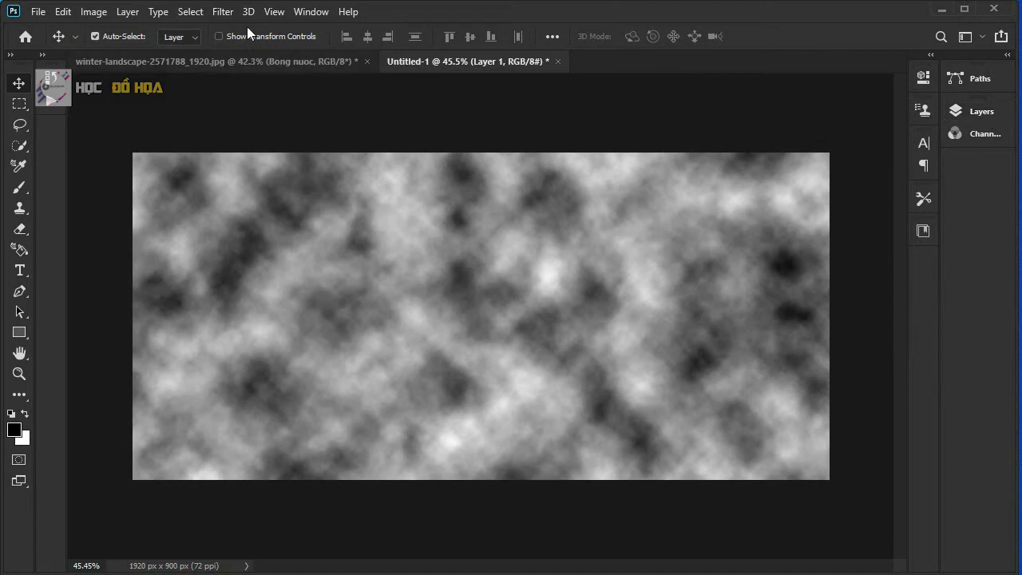
# - Add 400% Gaussian monochromatic noise over the clouds
pyautogui.click(223, 12)
pyautogui.moveTo(236, 238)
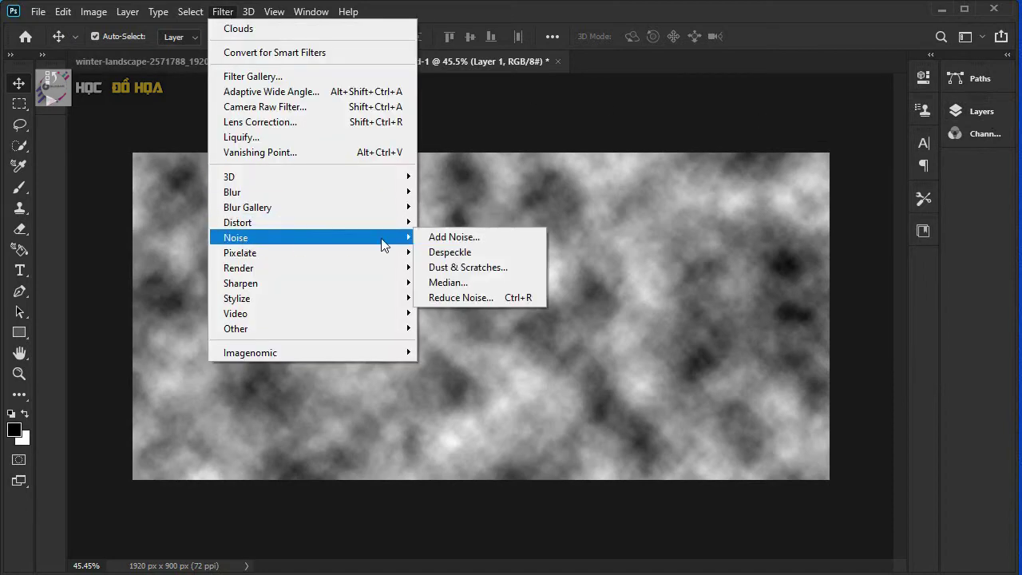
pyautogui.click(451, 238)
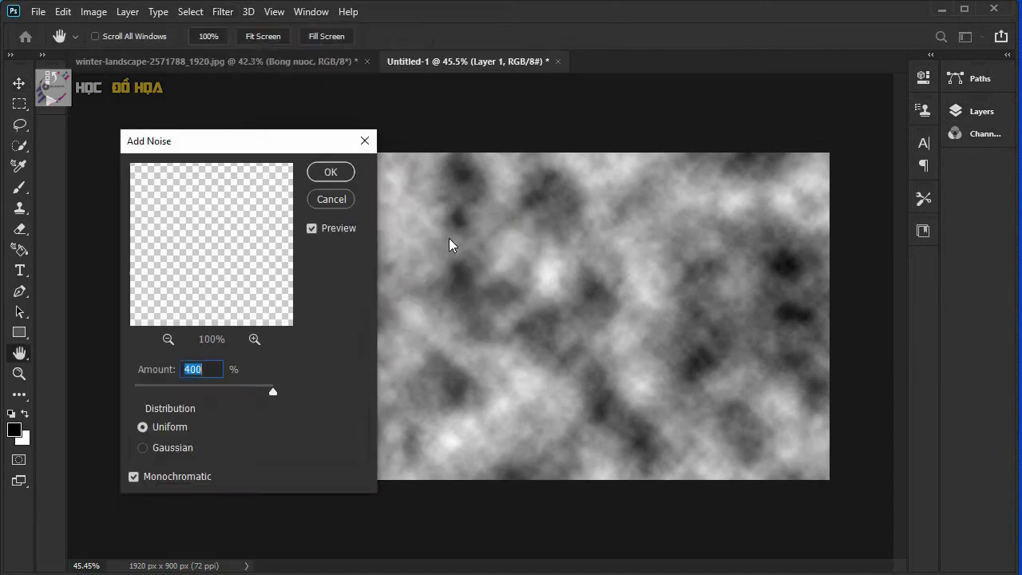
pyautogui.moveTo(284, 143); pyautogui.dragTo(571, 120)
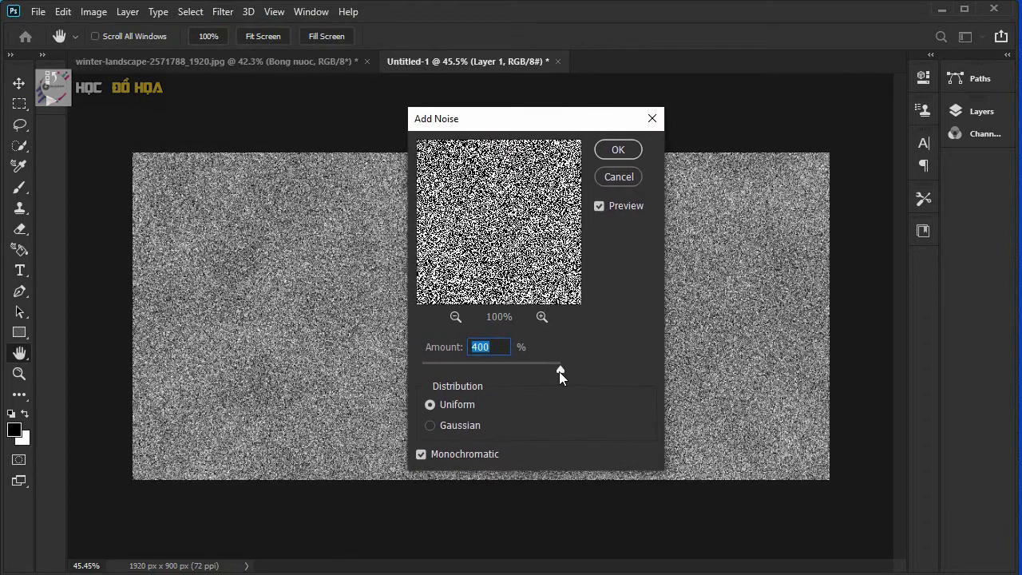
pyautogui.moveTo(560, 372)
pyautogui.mouseDown()
pyautogui.moveTo(406, 376)
pyautogui.moveTo(463, 410)
pyautogui.mouseUp()
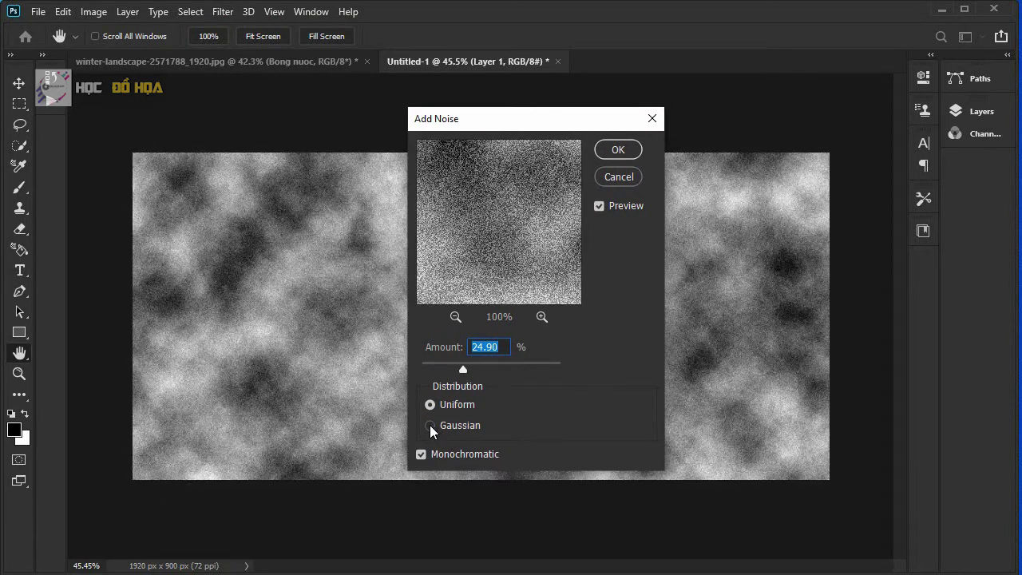
pyautogui.click(430, 426)
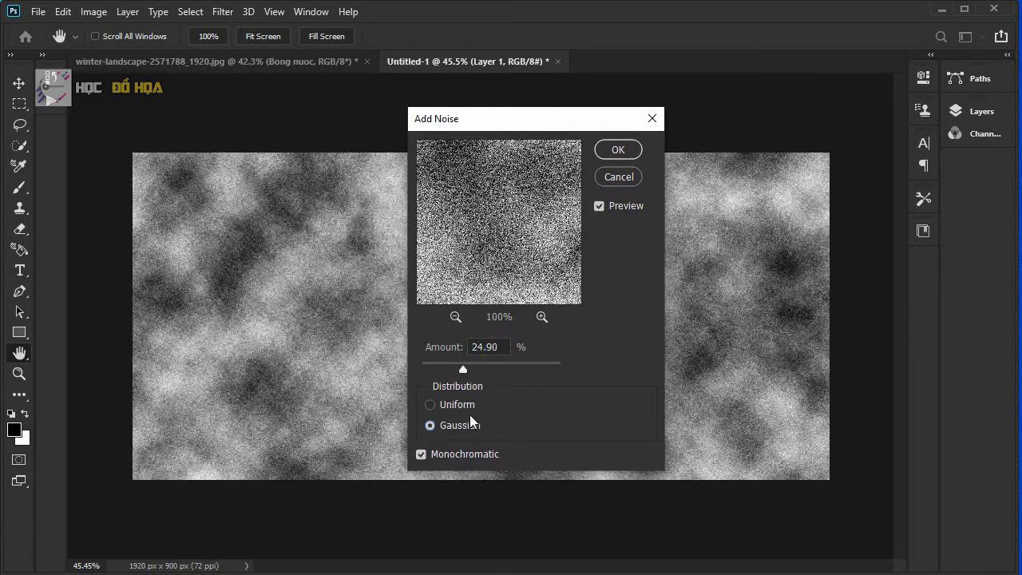
pyautogui.moveTo(464, 370); pyautogui.dragTo(599, 389)
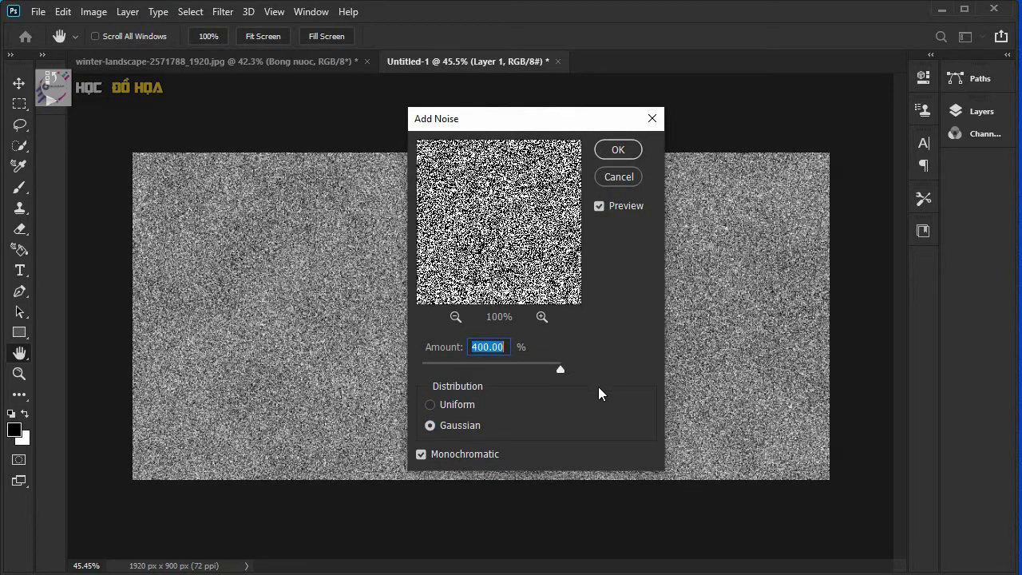
pyautogui.moveTo(530, 128); pyautogui.dragTo(637, 114)
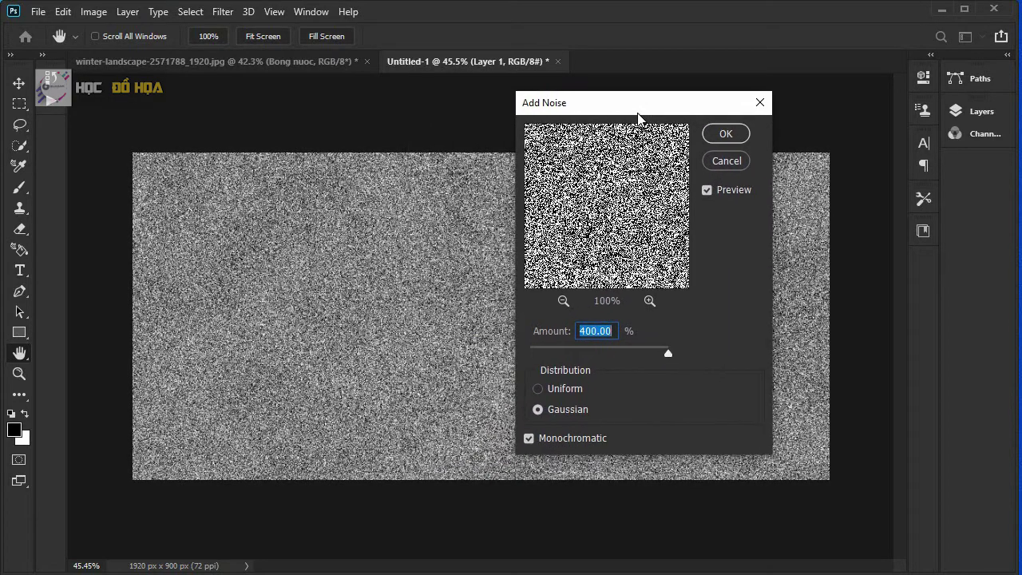
pyautogui.click(528, 439)
pyautogui.click(530, 439)
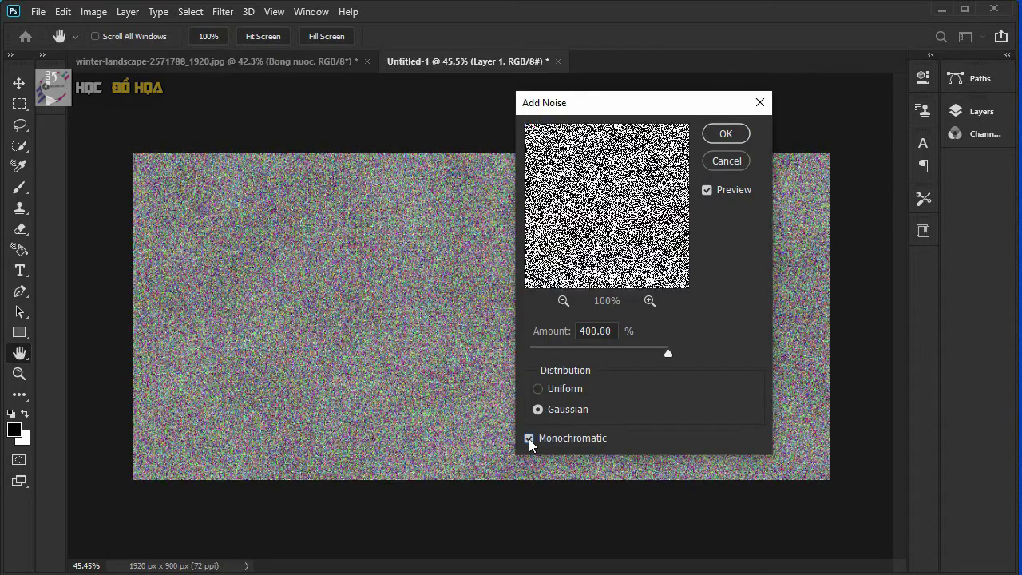
pyautogui.click(736, 138)
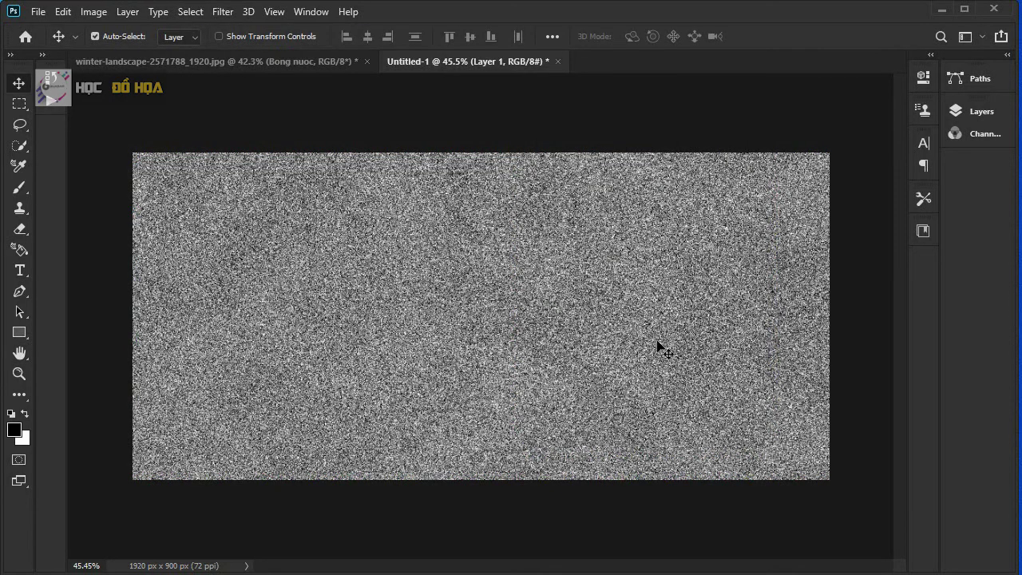
# - Soften the noise with a 1-pixel Gaussian Blur
pyautogui.scroll(2, 663, 349)
pyautogui.scroll(1, 565, 335)
pyautogui.scroll(-2, 565, 335)
pyautogui.scroll(-1, 851, 342)
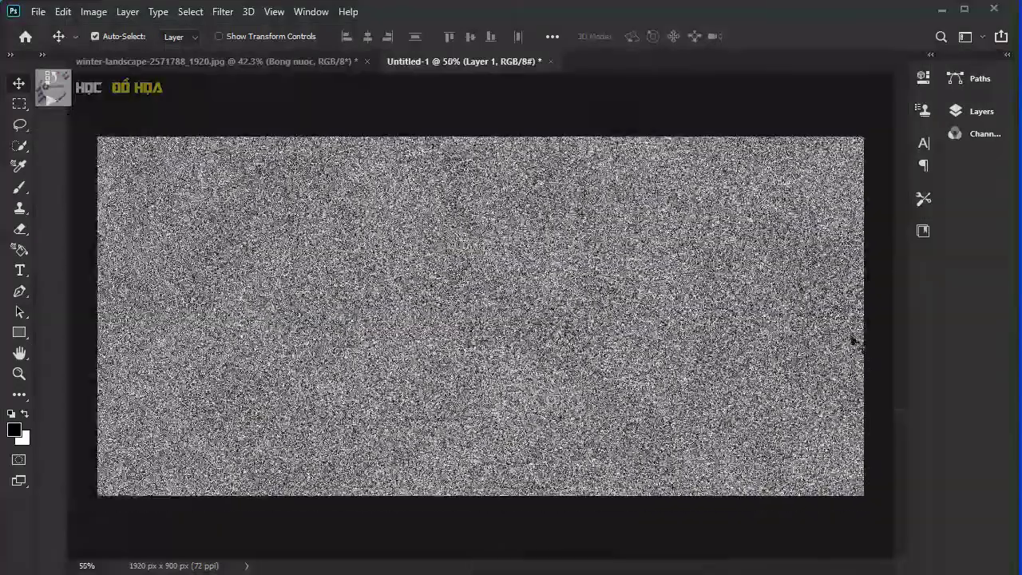
pyautogui.click(222, 11)
pyautogui.moveTo(233, 191)
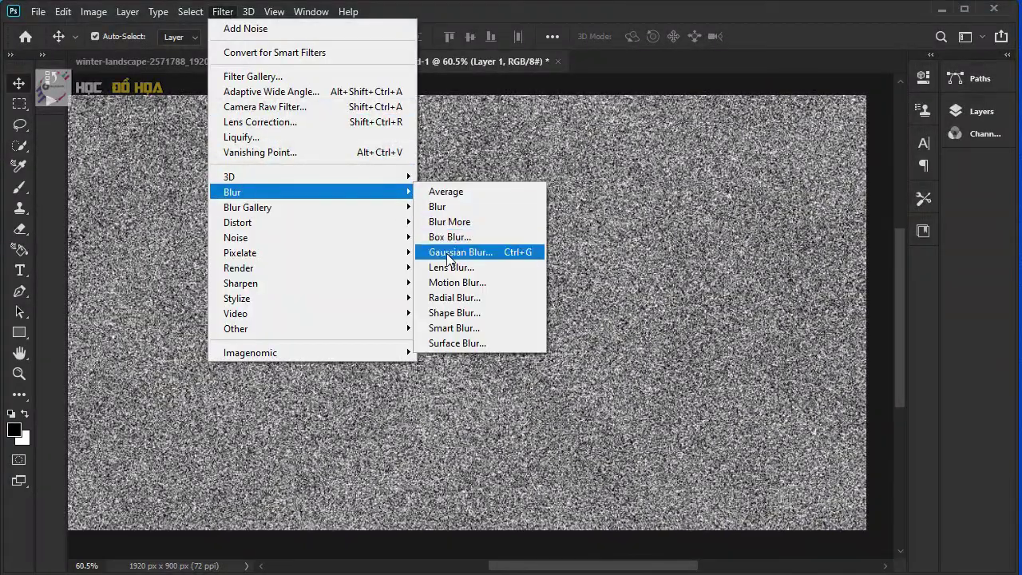
pyautogui.click(489, 259)
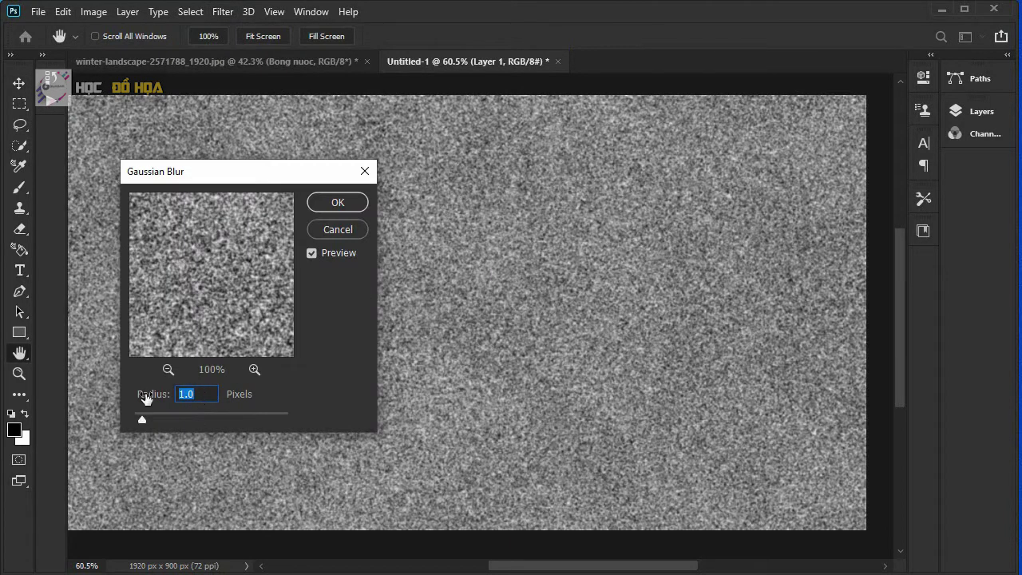
pyautogui.write('1')
pyautogui.click(337, 203)
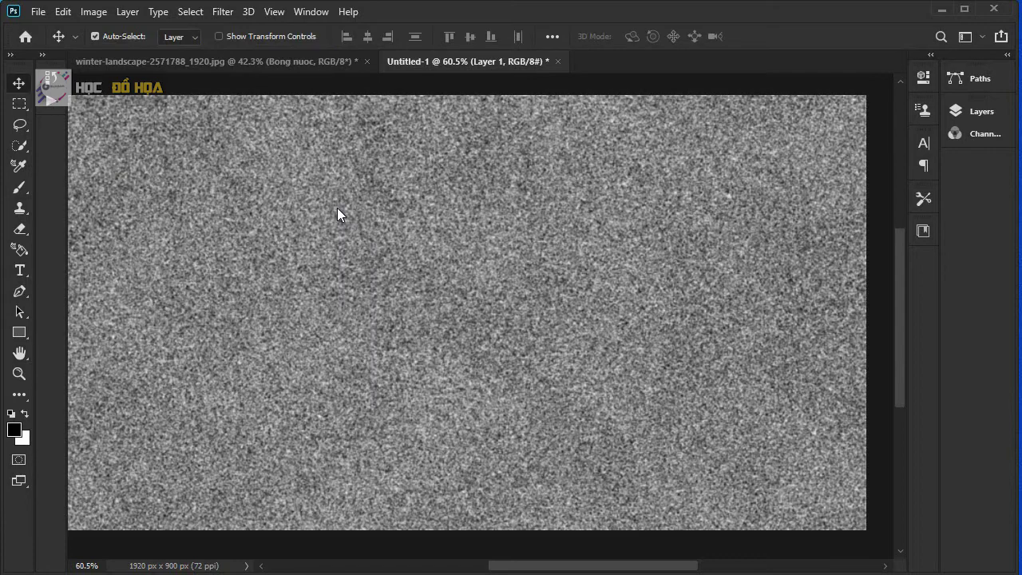
pyautogui.scroll(-2, 645, 237)
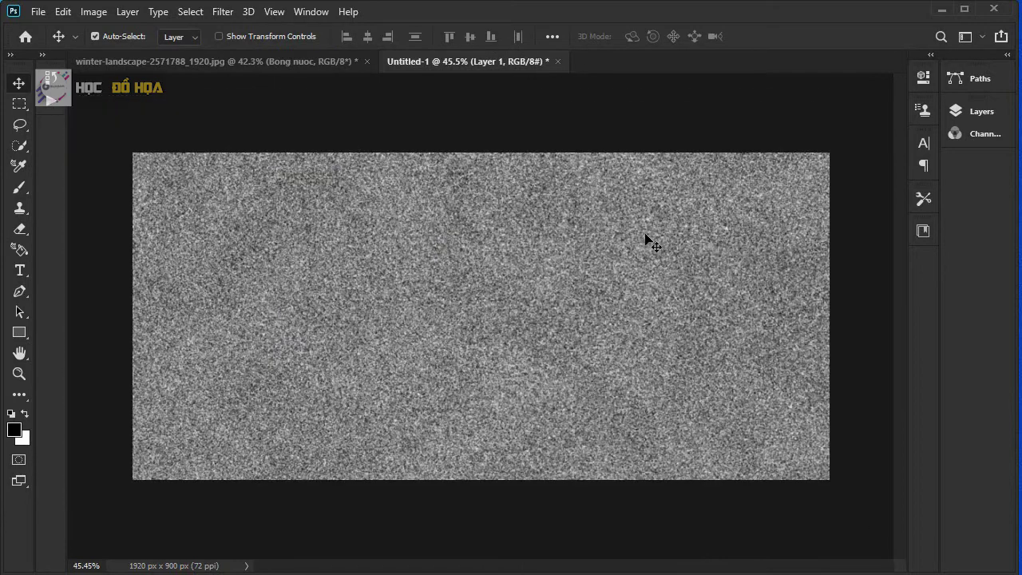
# - Streak the noise horizontally with a Motion Blur at 0° and 2000 px distance
pyautogui.click(225, 12)
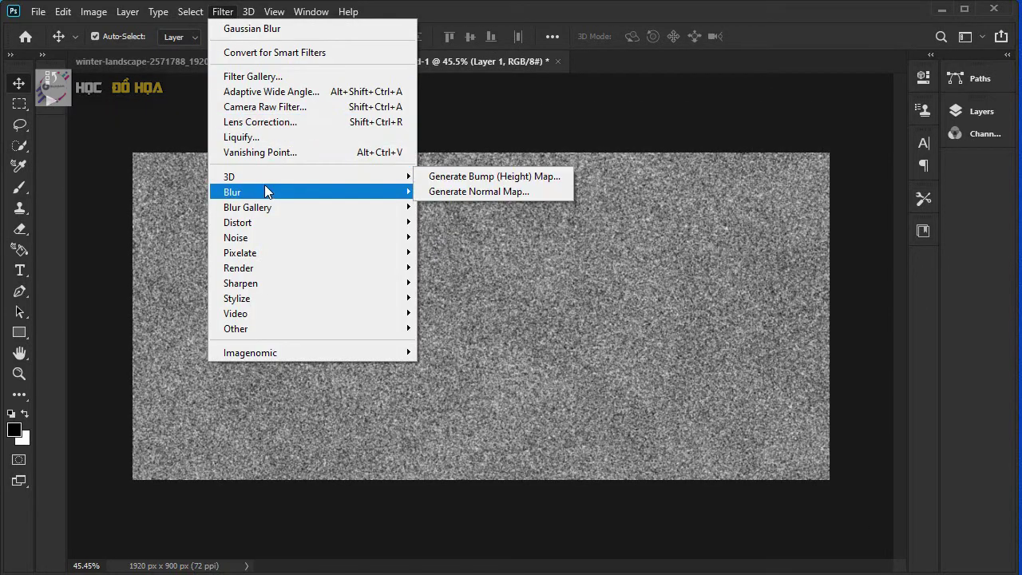
pyautogui.moveTo(232, 192)
pyautogui.click(453, 283)
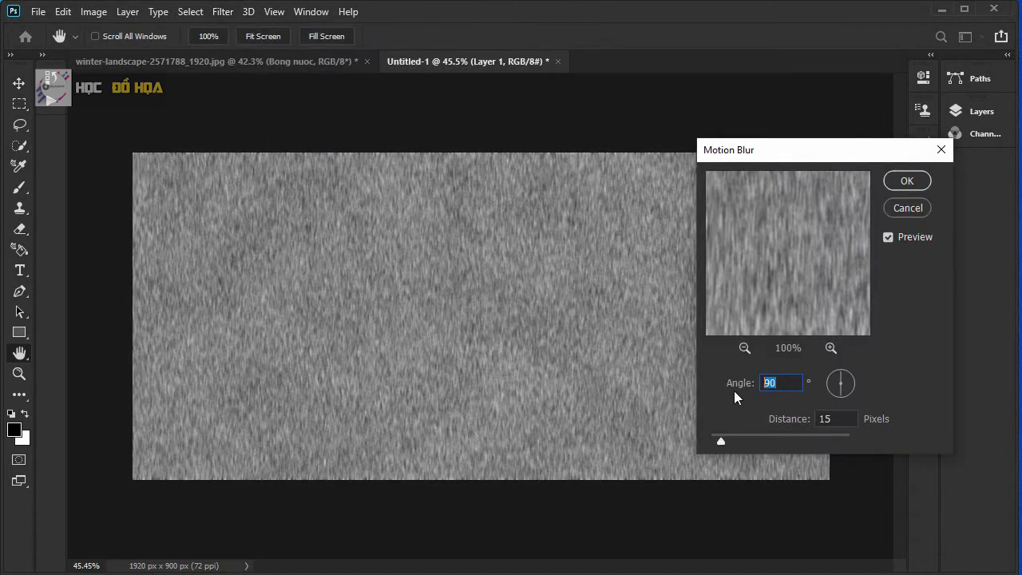
pyautogui.write('0')
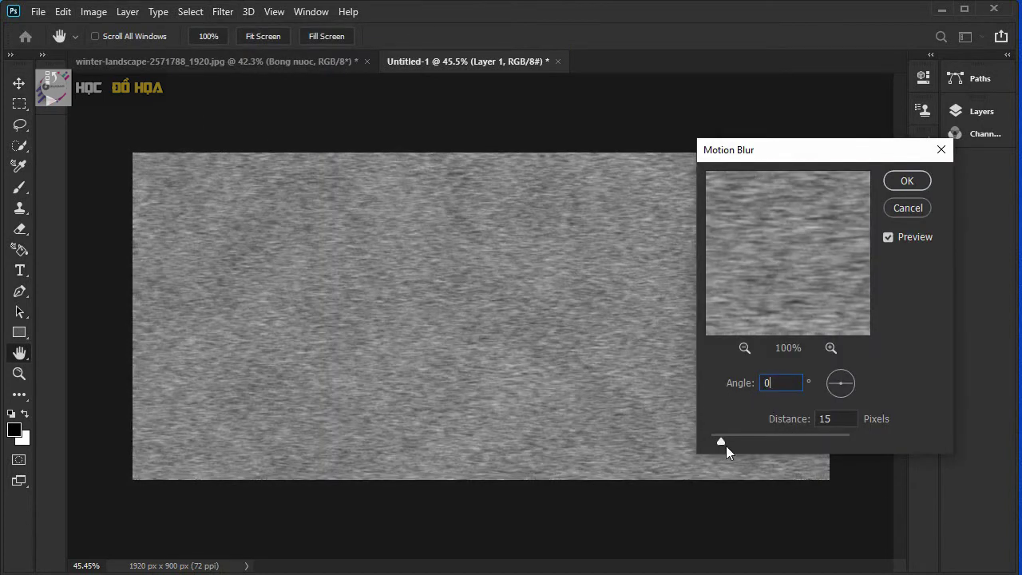
pyautogui.press('Tab')
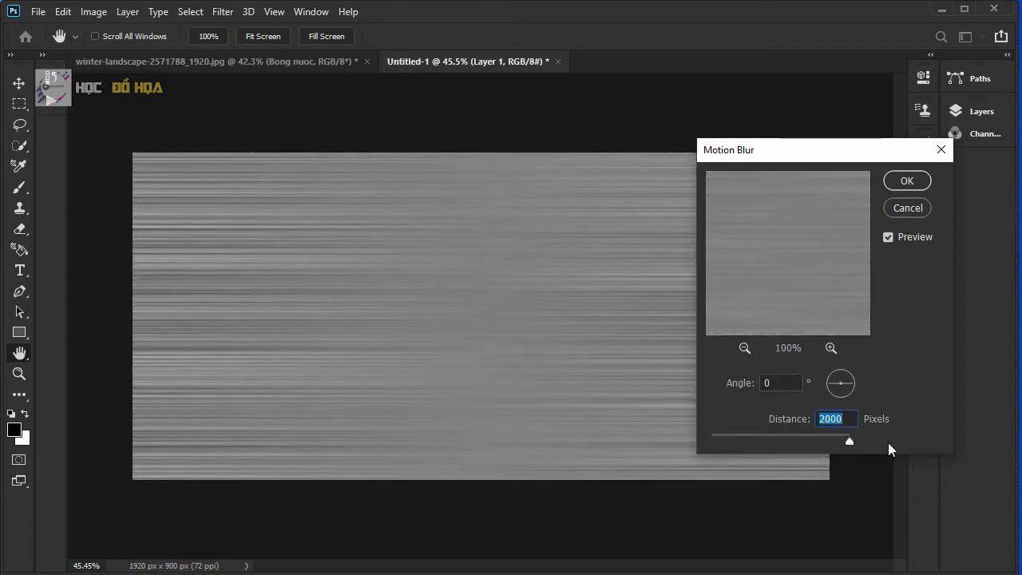
pyautogui.click(907, 181)
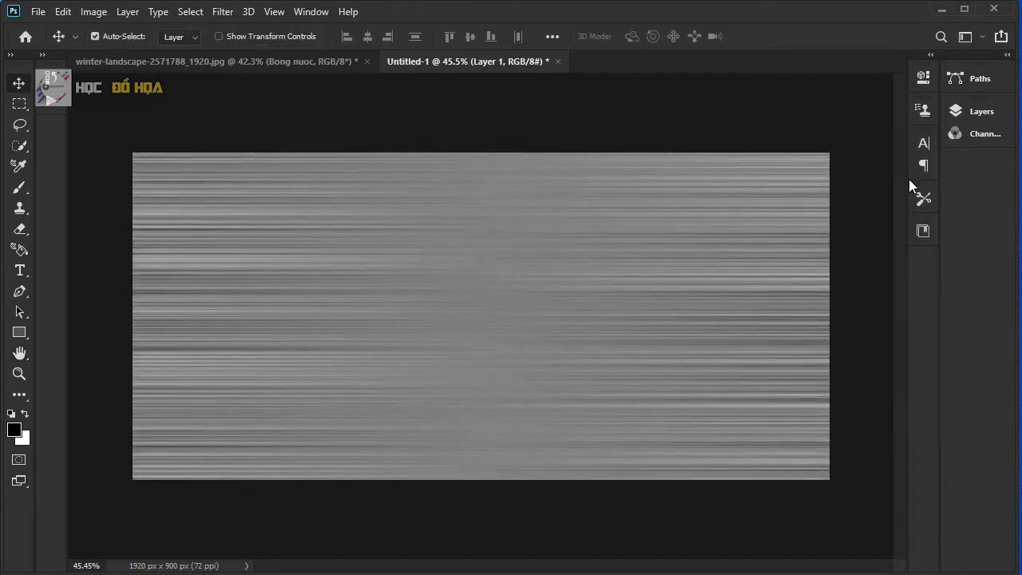
# - Save Untitled-1 as the Photoshop file 'Template' in Downloads and close it
pyautogui.click(558, 62)
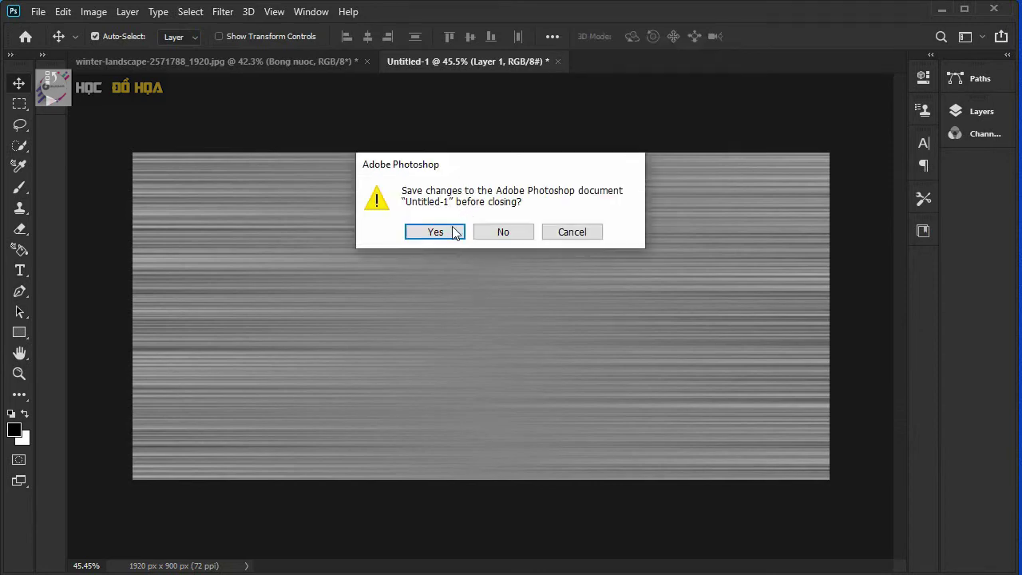
pyautogui.click(435, 232)
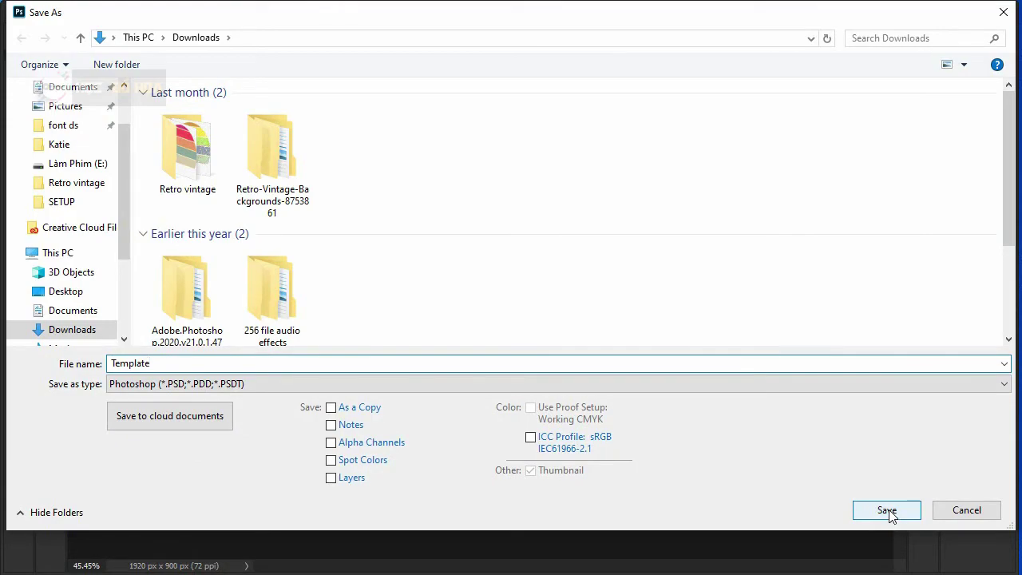
pyautogui.click(889, 511)
pyautogui.click(431, 238)
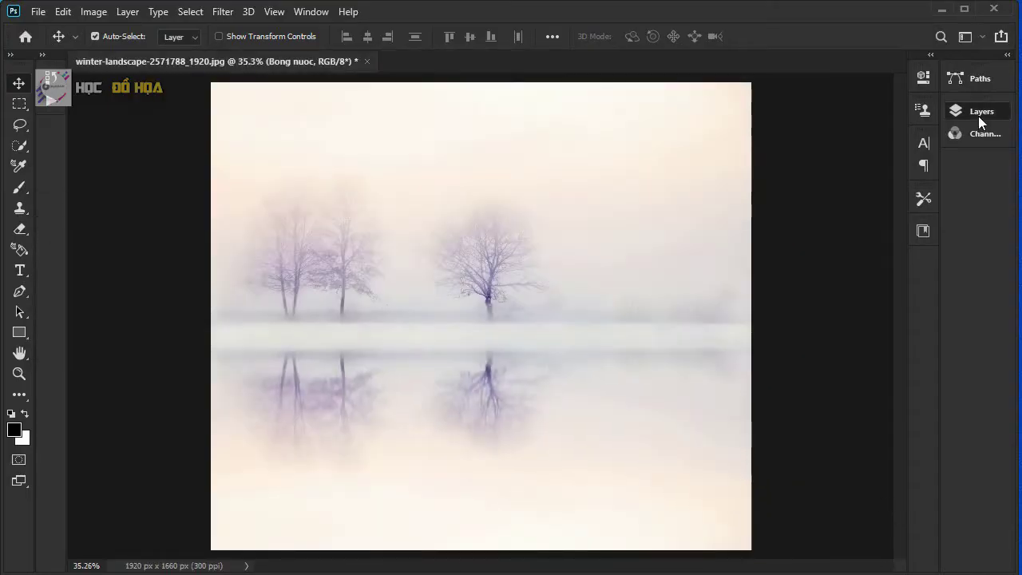
pyautogui.click(981, 112)
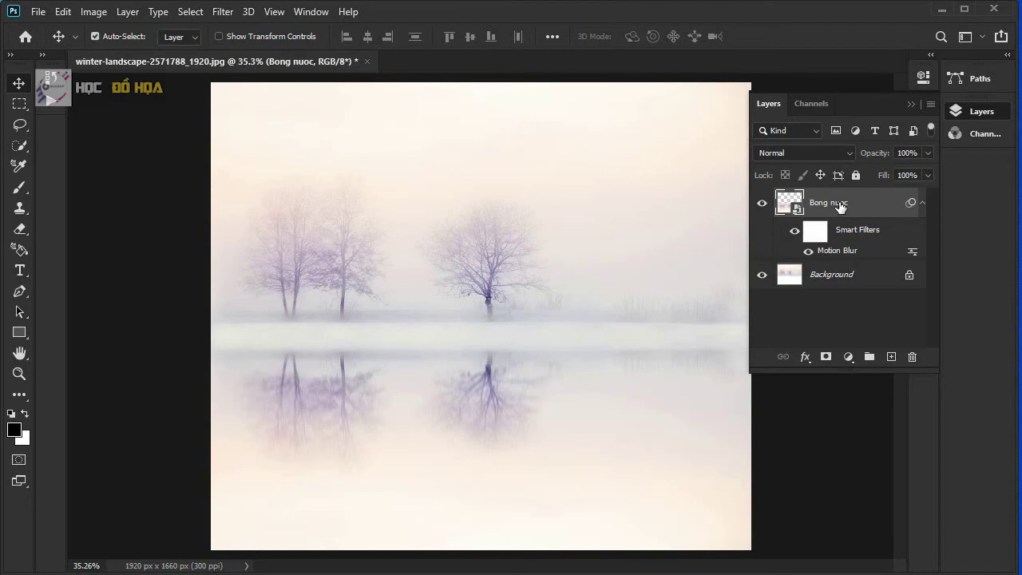
# - Preview the Glass distortion in Filter Gallery and start loading a custom texture file
pyautogui.click(224, 12)
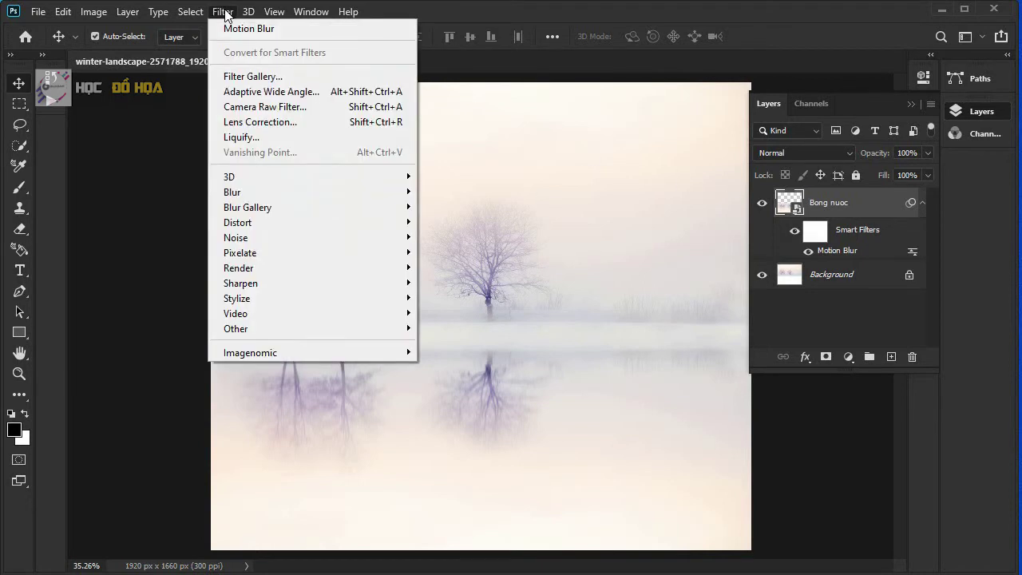
pyautogui.click(281, 77)
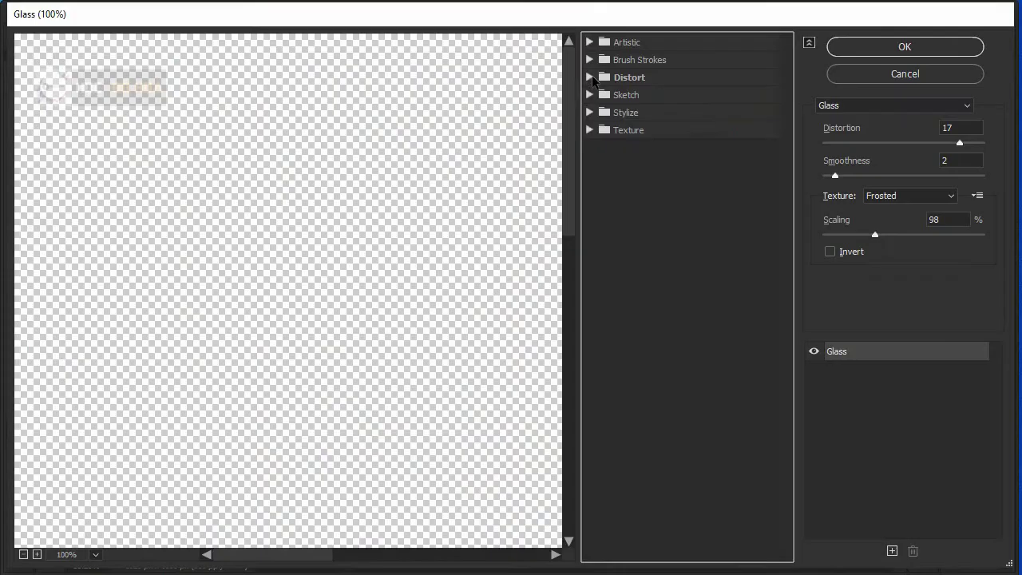
pyautogui.click(590, 77)
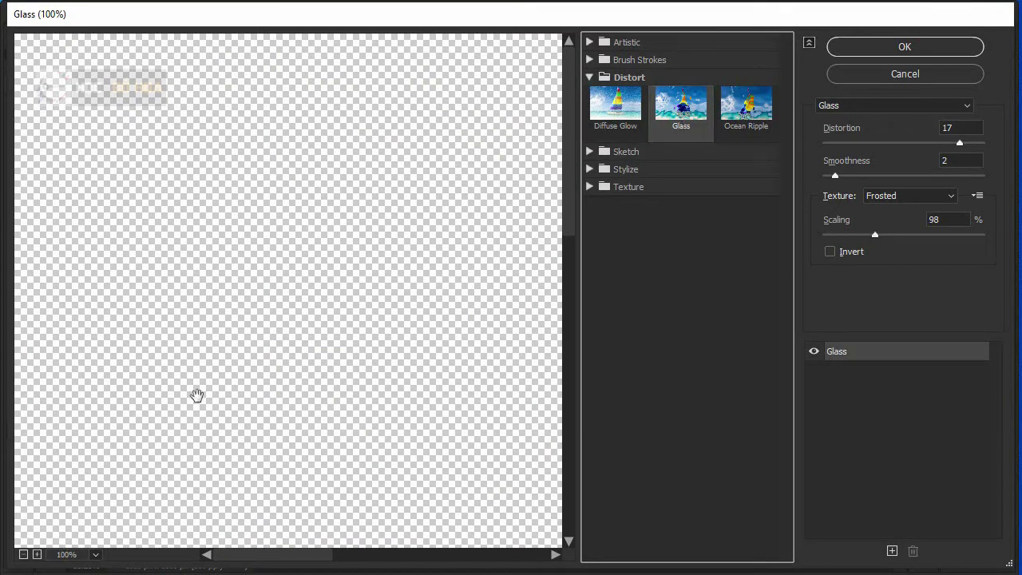
pyautogui.click(96, 555)
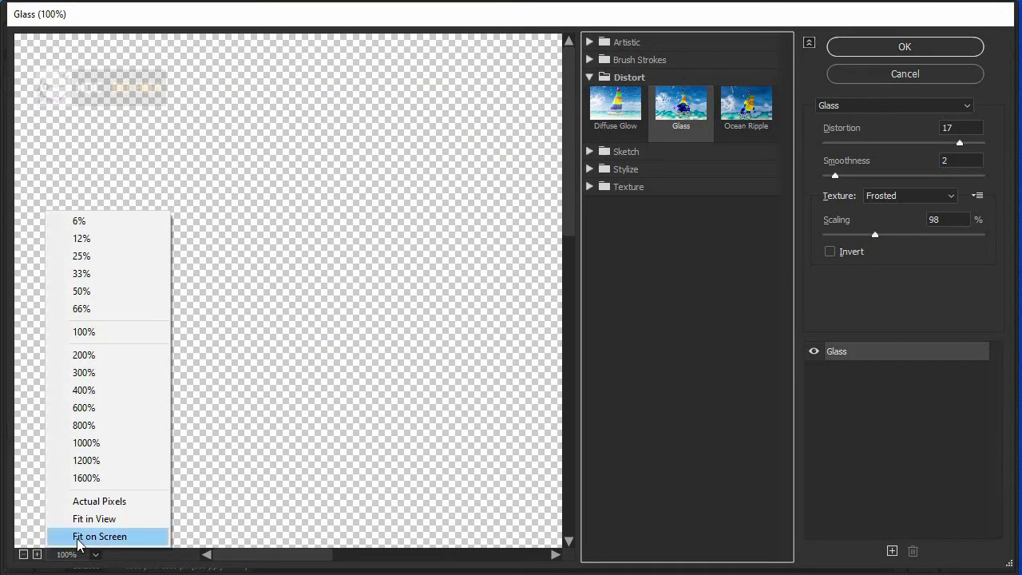
pyautogui.click(92, 538)
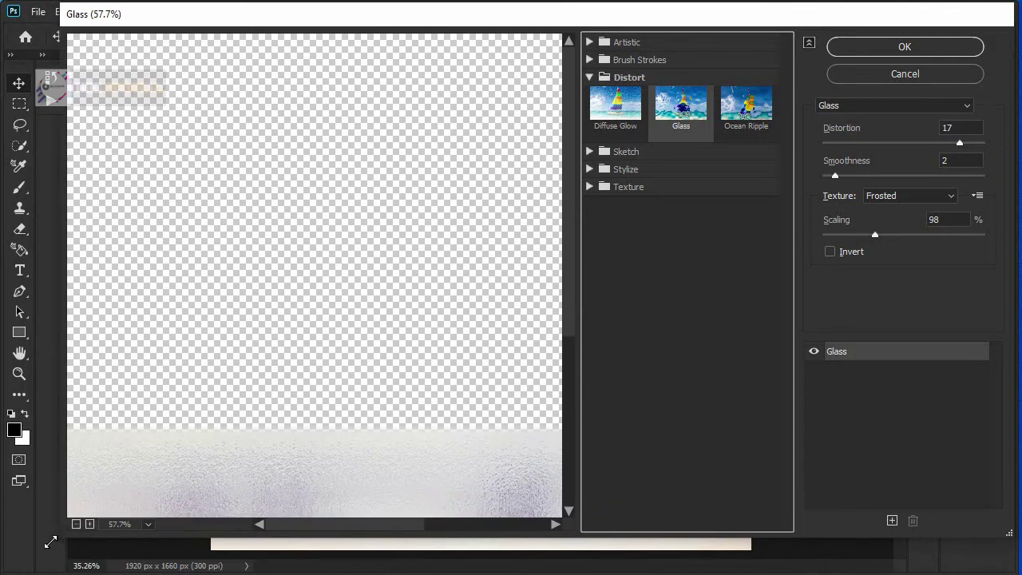
pyautogui.moveTo(570, 315); pyautogui.dragTo(559, 431)
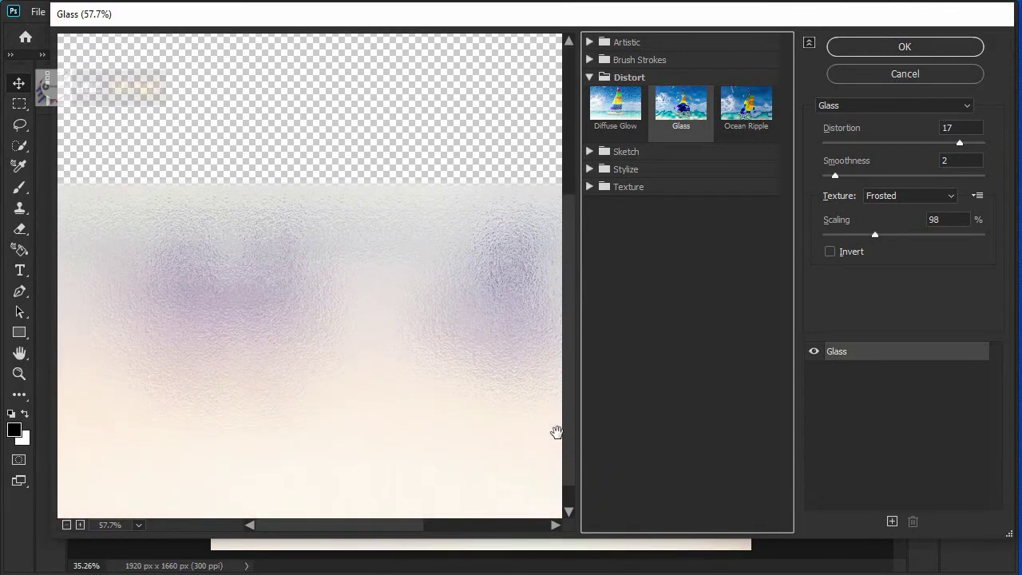
pyautogui.moveTo(371, 541)
pyautogui.mouseDown()
pyautogui.moveTo(392, 540)
pyautogui.moveTo(330, 542)
pyautogui.mouseUp()
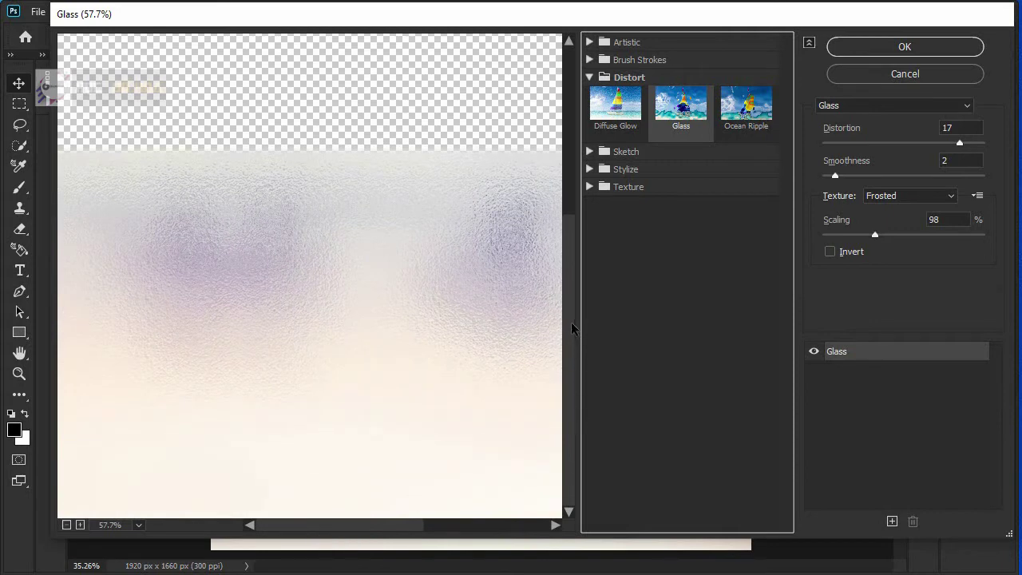
pyautogui.click(688, 103)
pyautogui.click(978, 196)
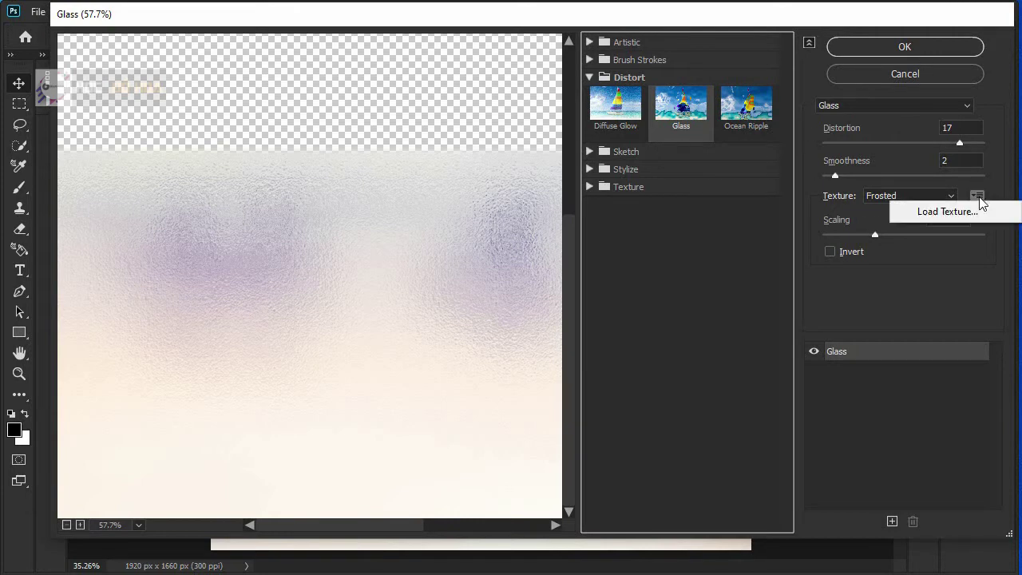
pyautogui.click(935, 214)
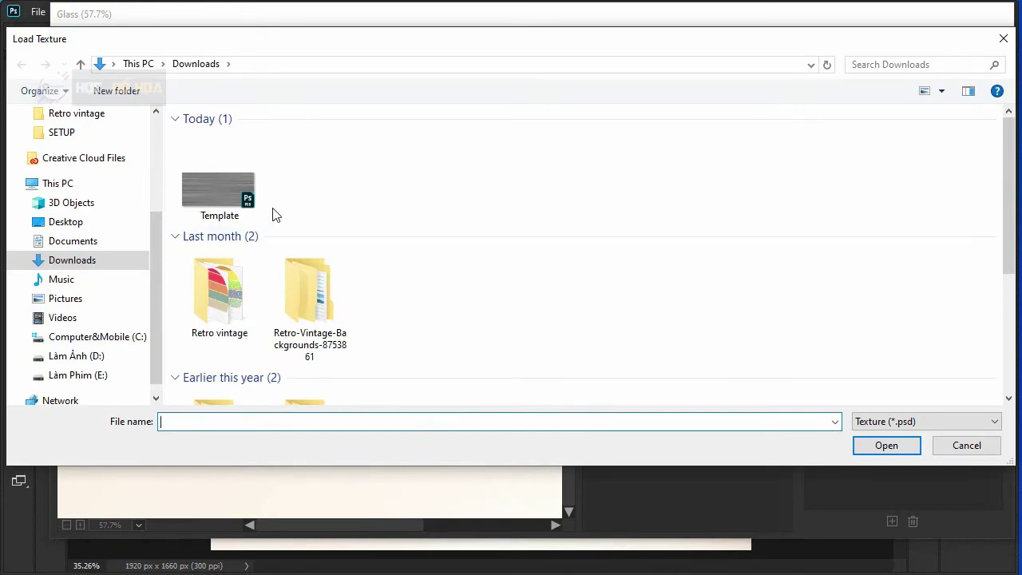
# - Load the Template .psd as the Glass texture and set Distortion to 16
pyautogui.click(219, 199)
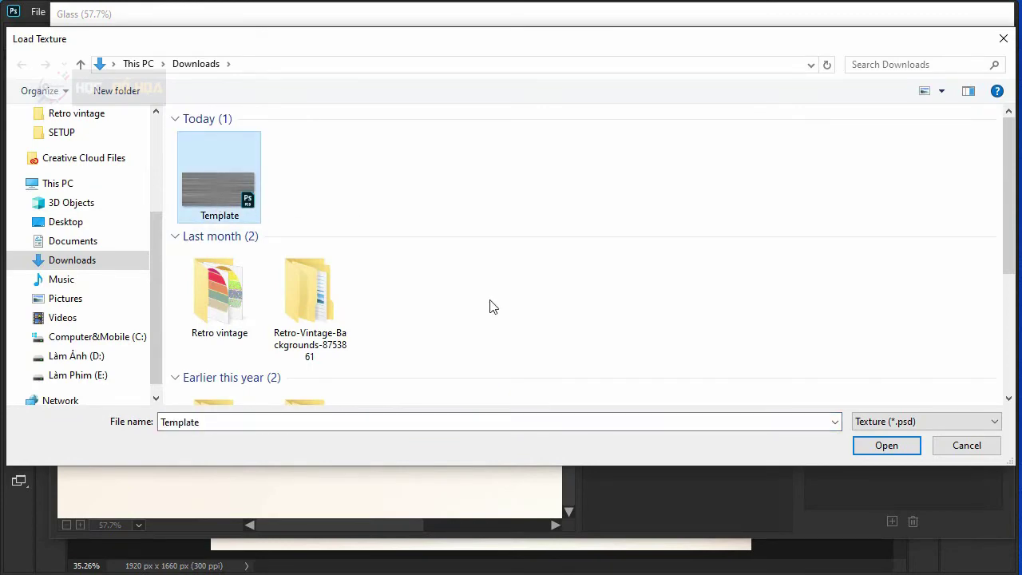
pyautogui.click(872, 447)
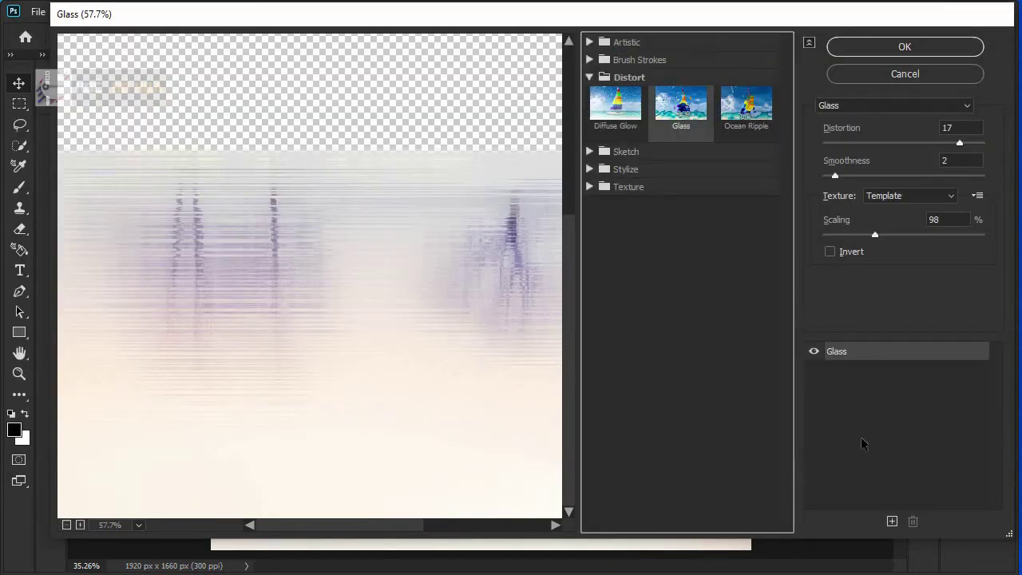
pyautogui.moveTo(349, 525)
pyautogui.mouseDown()
pyautogui.moveTo(443, 543)
pyautogui.moveTo(352, 542)
pyautogui.mouseUp()
pyautogui.moveTo(958, 143); pyautogui.dragTo(896, 144)
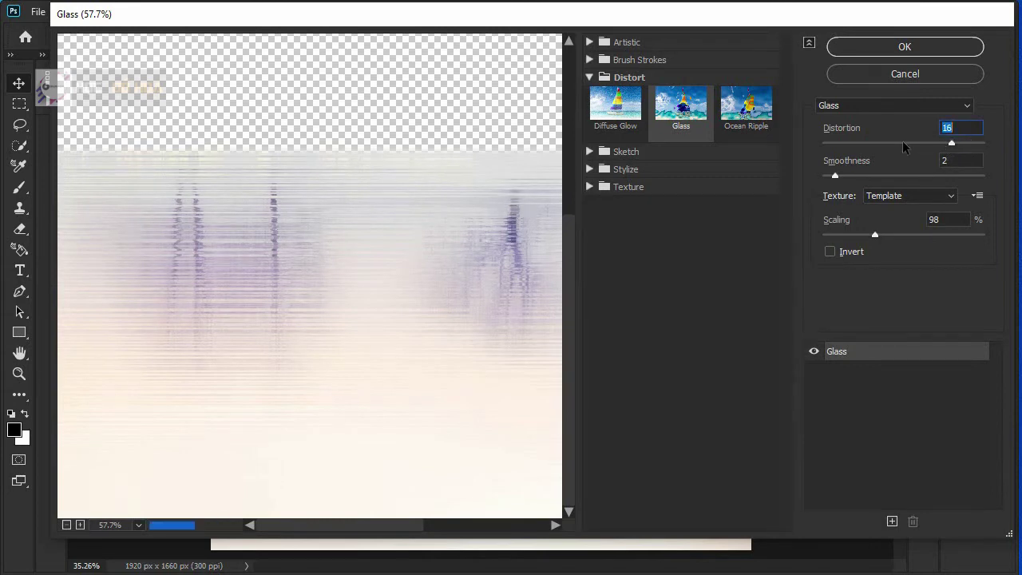
pyautogui.moveTo(423, 290); pyautogui.dragTo(289, 287)
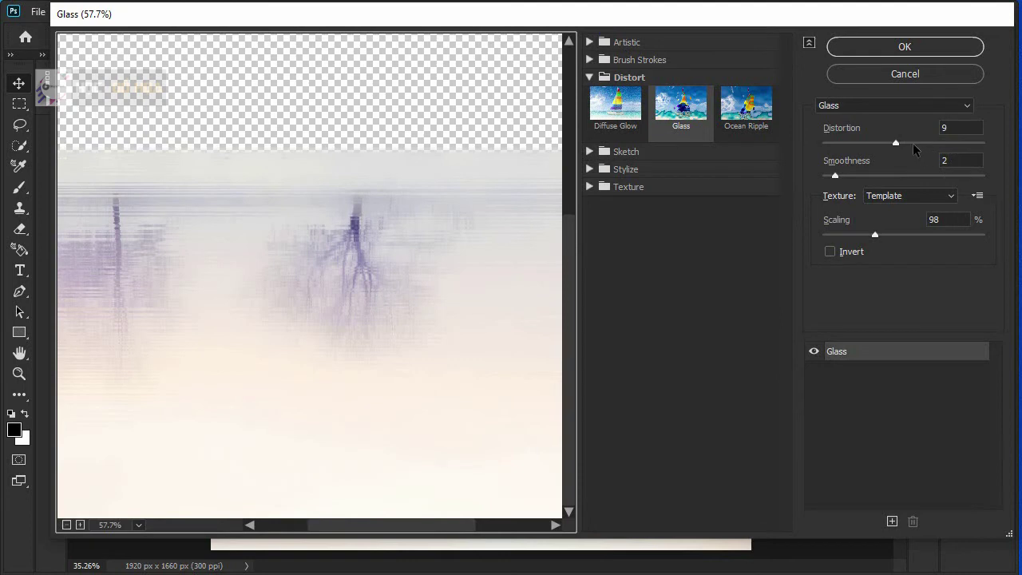
pyautogui.moveTo(913, 144); pyautogui.dragTo(948, 144)
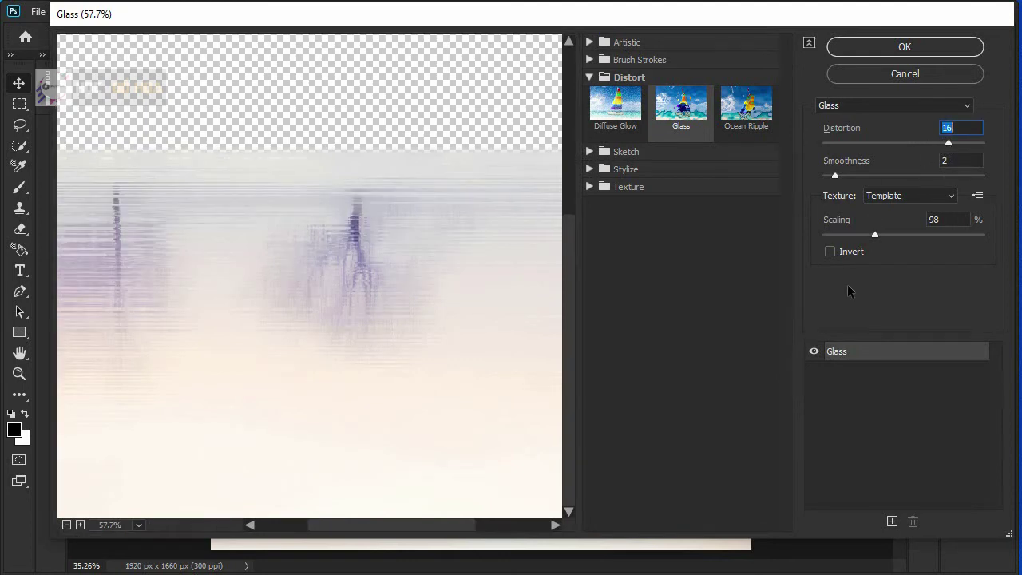
pyautogui.moveTo(257, 401); pyautogui.dragTo(385, 399)
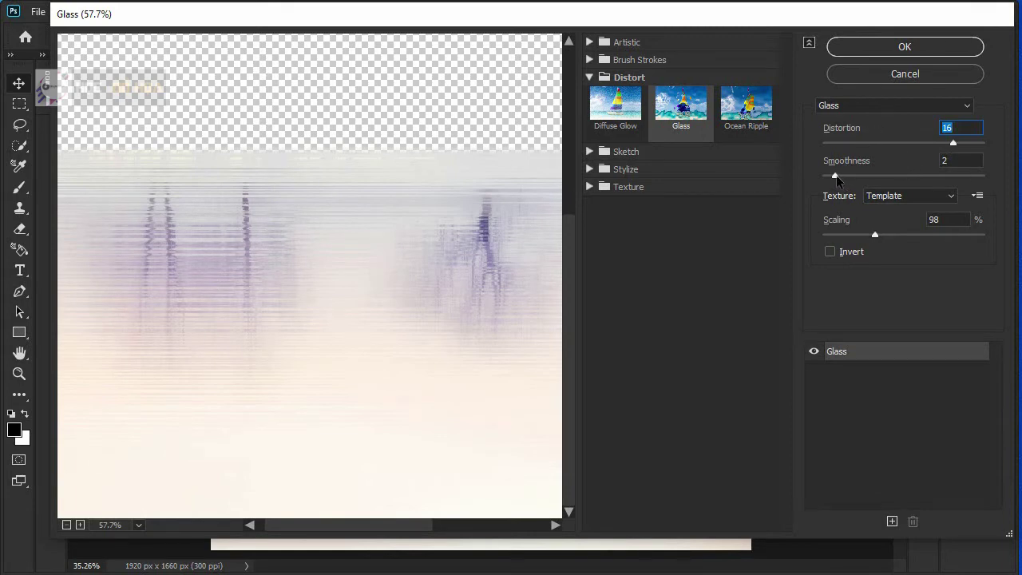
# - Set Smoothness to 6 and texture Scaling to 103%, then apply the Glass filter
pyautogui.moveTo(835, 176); pyautogui.dragTo(878, 176)
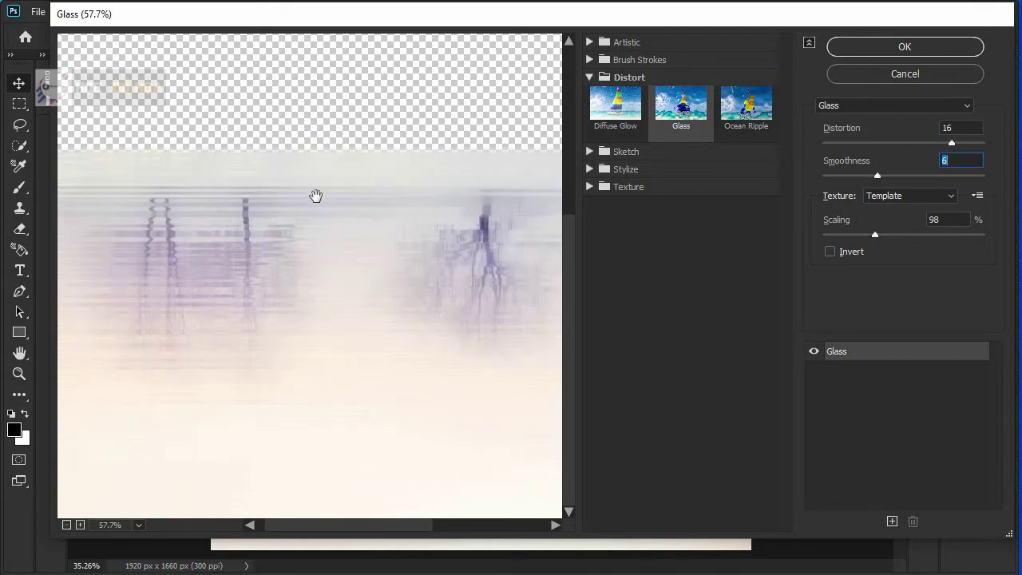
pyautogui.click(316, 256)
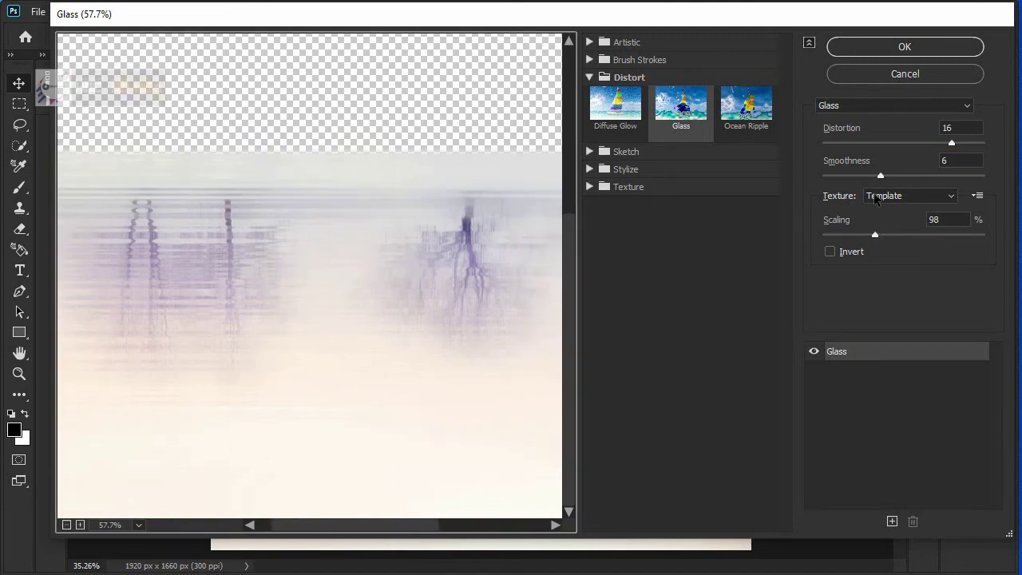
pyautogui.click(880, 176)
pyautogui.moveTo(875, 235); pyautogui.dragTo(902, 234)
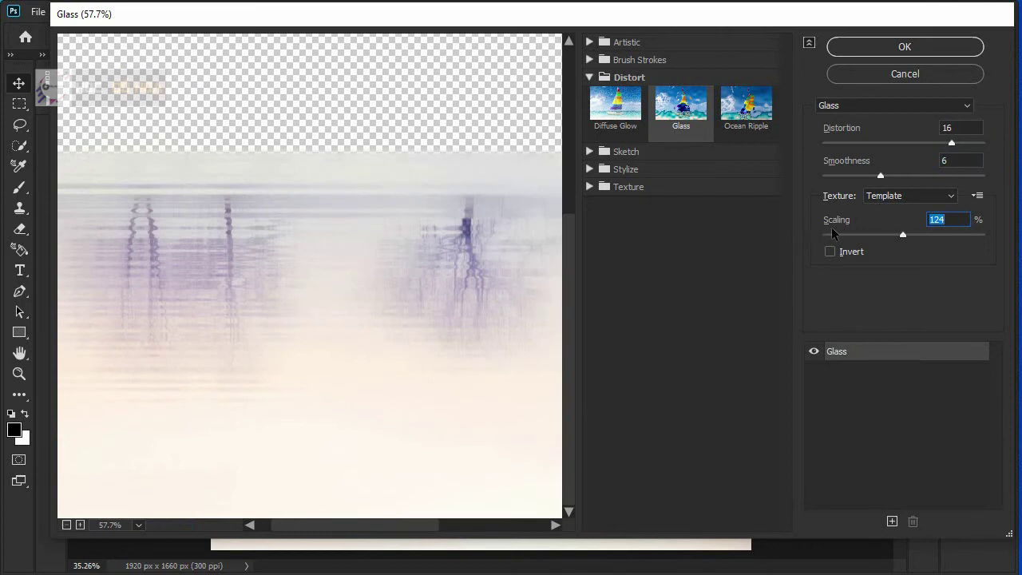
pyautogui.moveTo(831, 235); pyautogui.dragTo(851, 234)
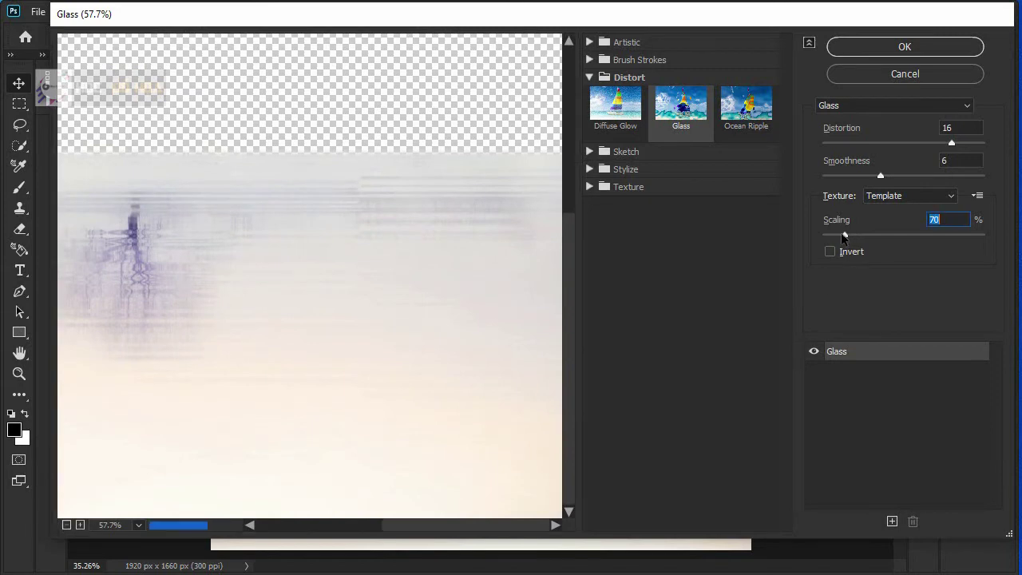
pyautogui.moveTo(851, 235); pyautogui.dragTo(882, 234)
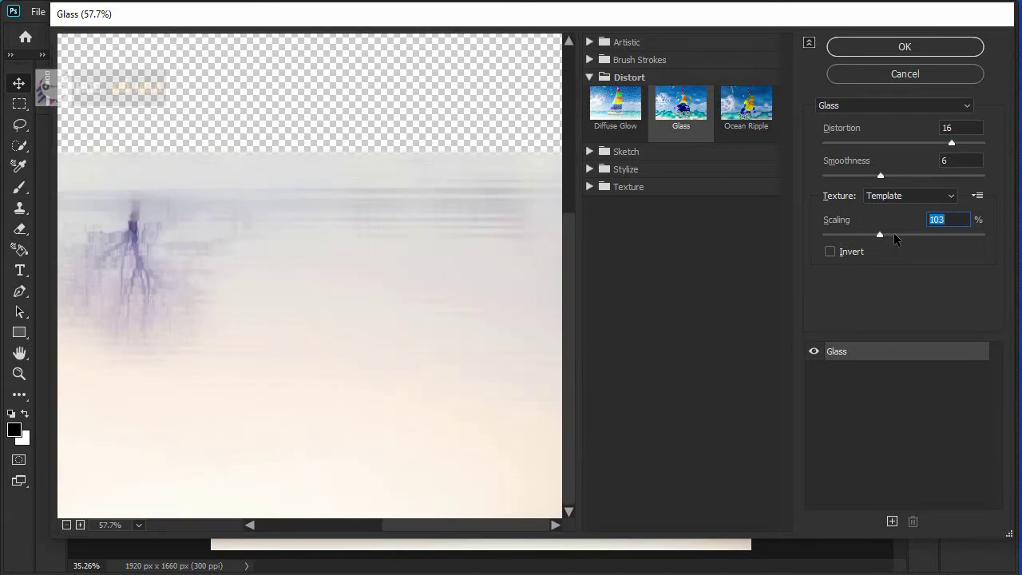
pyautogui.click(239, 272)
pyautogui.moveTo(356, 276)
pyautogui.mouseDown()
pyautogui.moveTo(343, 260)
pyautogui.moveTo(328, 276)
pyautogui.mouseUp()
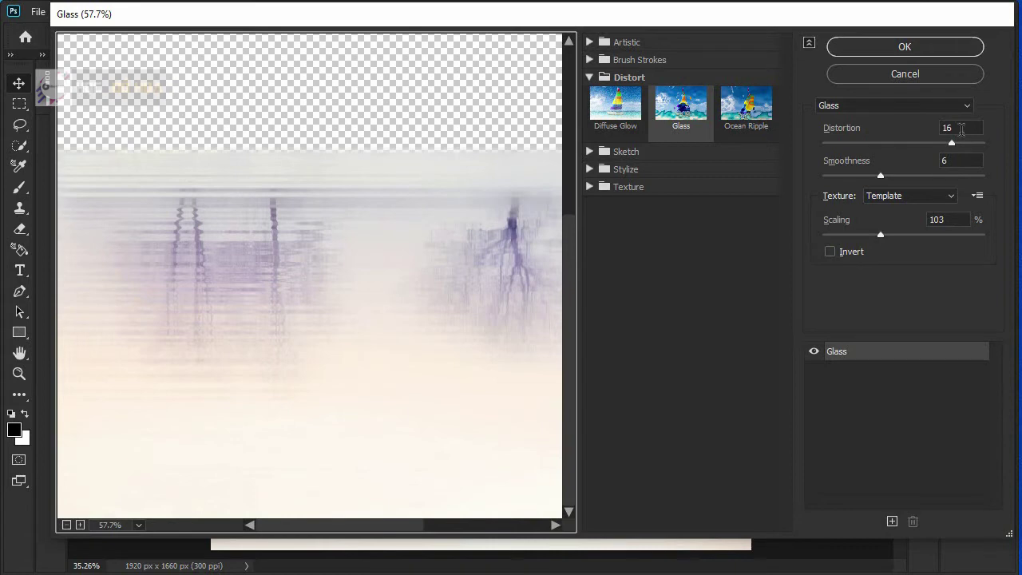
pyautogui.click(910, 49)
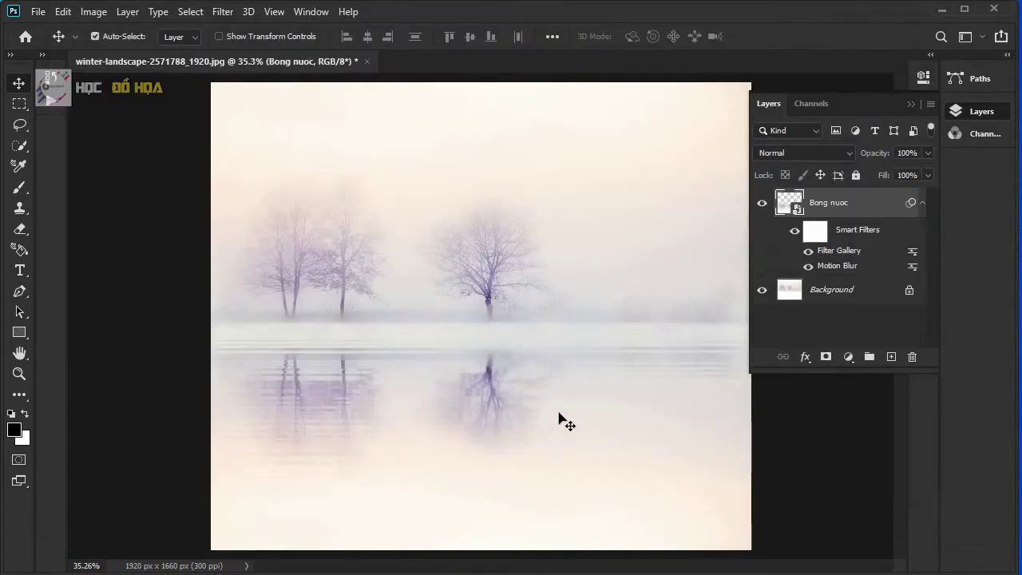
pyautogui.keyDown('alt'); pyautogui.scroll(1, 566, 421); pyautogui.keyUp('alt')
pyautogui.keyDown('alt'); pyautogui.scroll(2, 421, 370); pyautogui.keyUp('alt')
pyautogui.keyDown('alt'); pyautogui.scroll(1, 422, 369); pyautogui.keyUp('alt')
pyautogui.keyDown('alt'); pyautogui.scroll(-3, 423, 369); pyautogui.keyUp('alt')
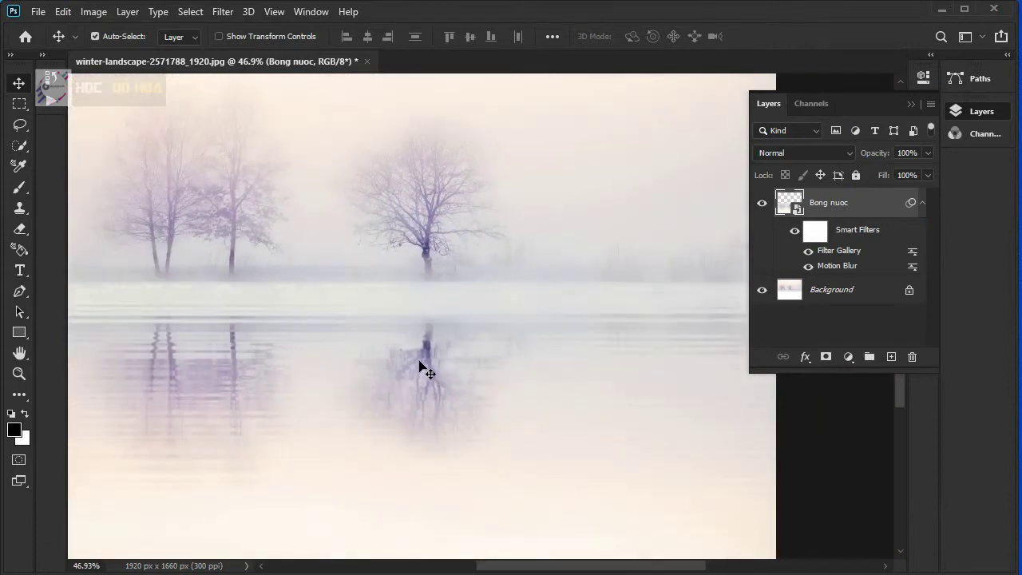
pyautogui.scroll(-1, 423, 363)
pyautogui.scroll(-1, 424, 360)
pyautogui.scroll(2, 522, 351)
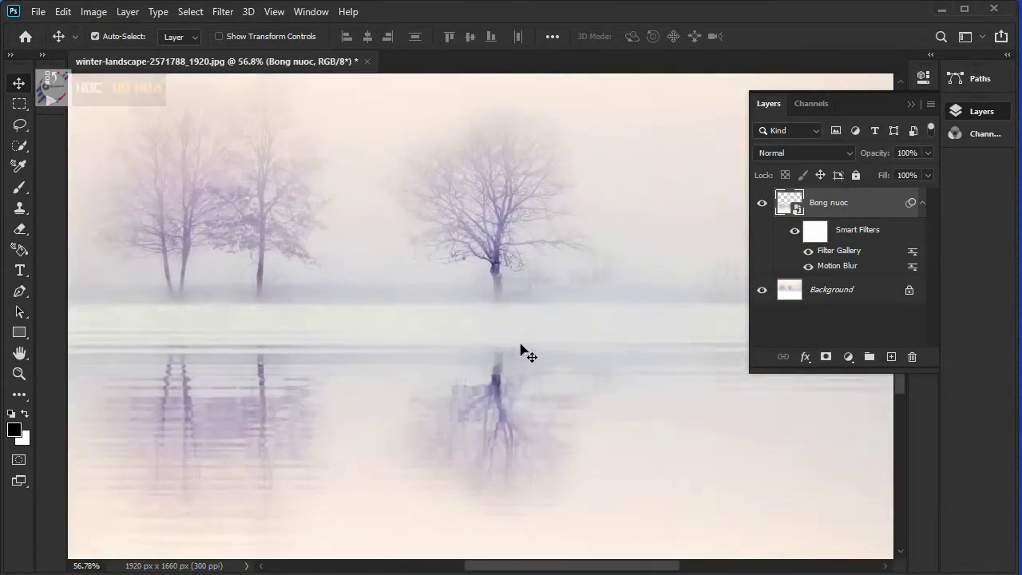
pyautogui.scroll(1, 522, 352)
pyautogui.scroll(3, 497, 344)
pyautogui.scroll(3, 376, 327)
pyautogui.scroll(1, 281, 238)
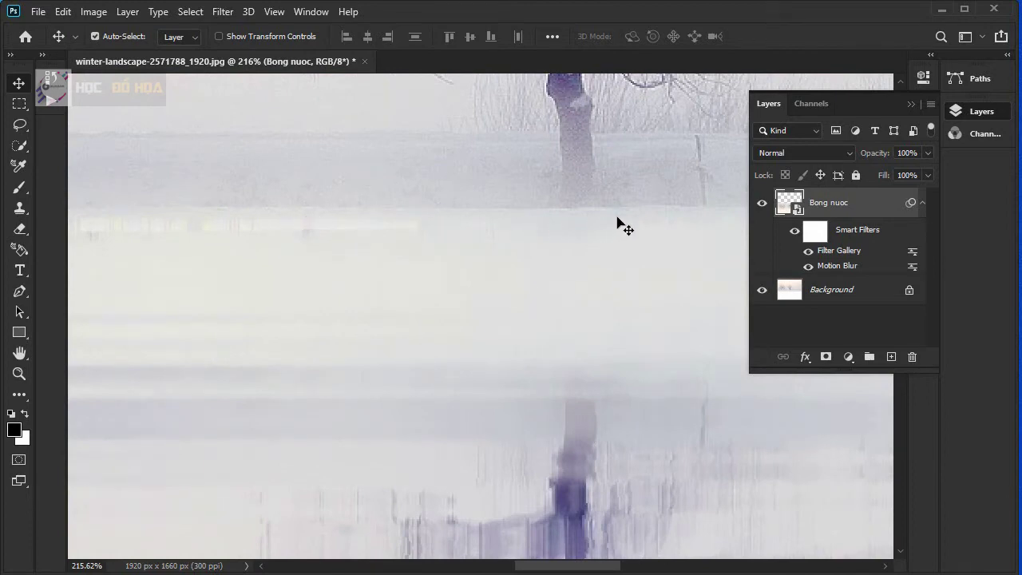
pyautogui.hscroll(-4, 314, 279)
pyautogui.hscroll(-5, 472, 279)
pyautogui.hscroll(-2, 597, 287)
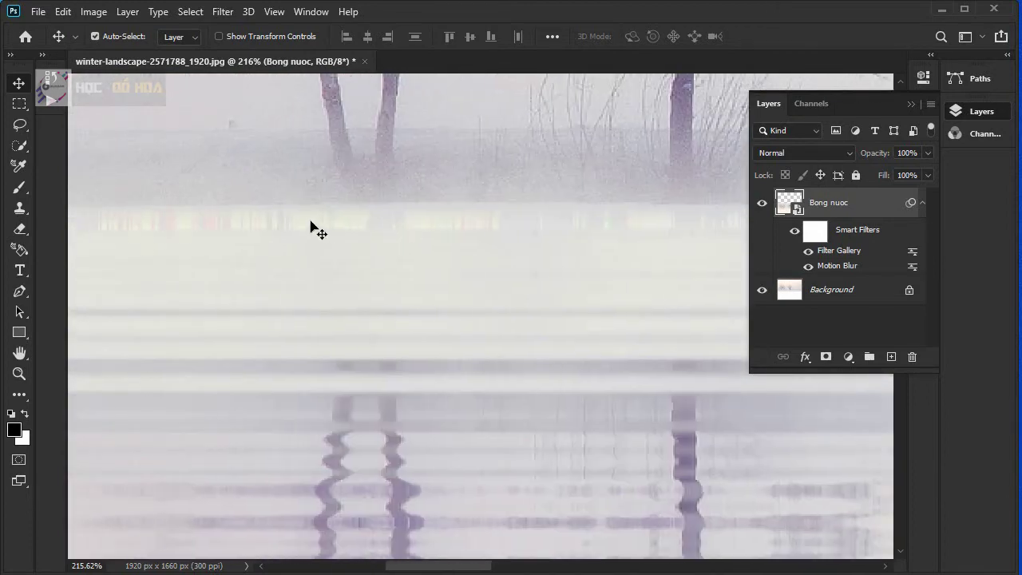
pyautogui.moveTo(324, 237); pyautogui.dragTo(154, 258)
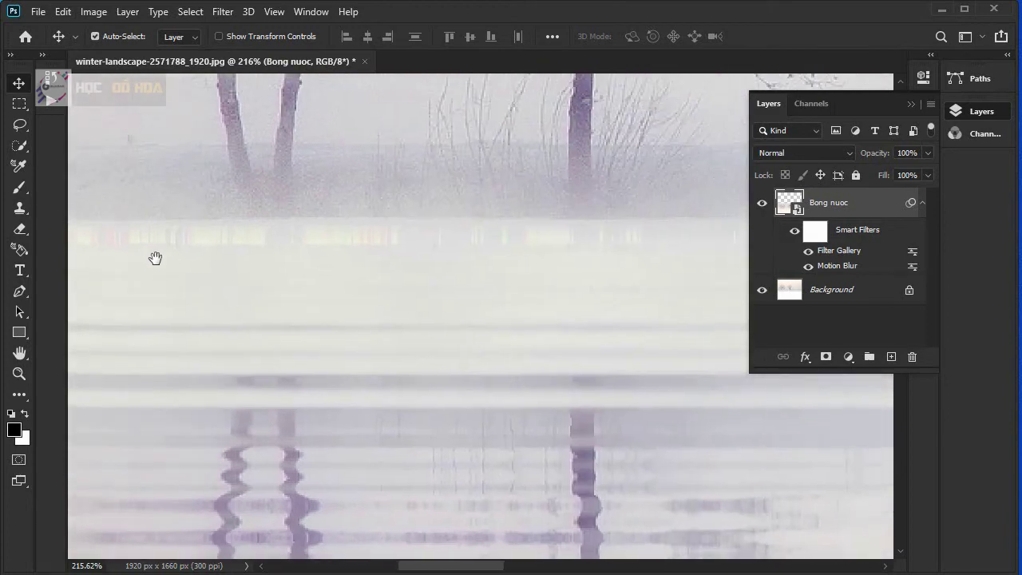
pyautogui.scroll(-4, 588, 269)
pyautogui.scroll(-4, 589, 269)
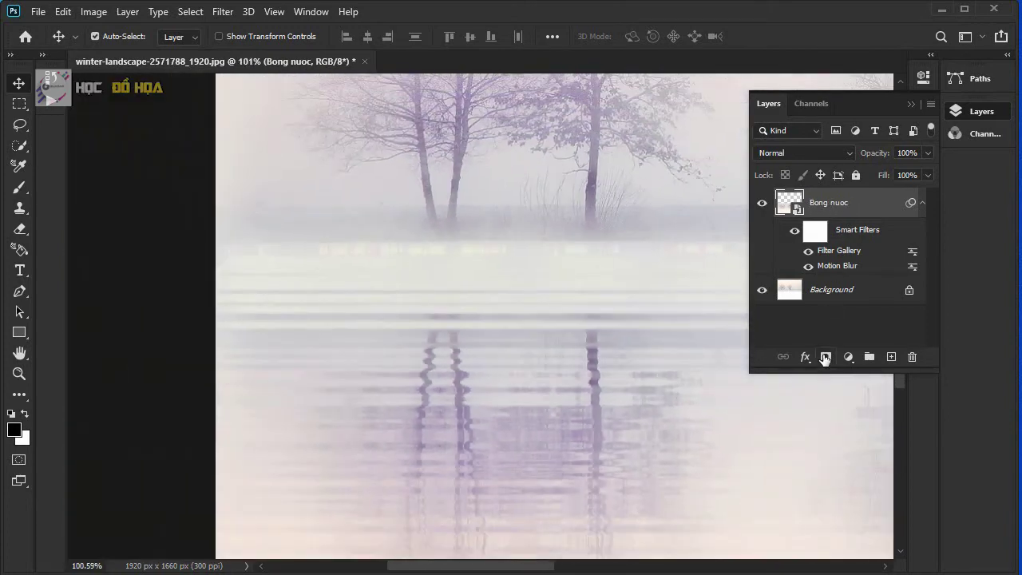
# - Add a layer mask to Bong nuoc and set up a soft brush of about 61 px
pyautogui.click(826, 357)
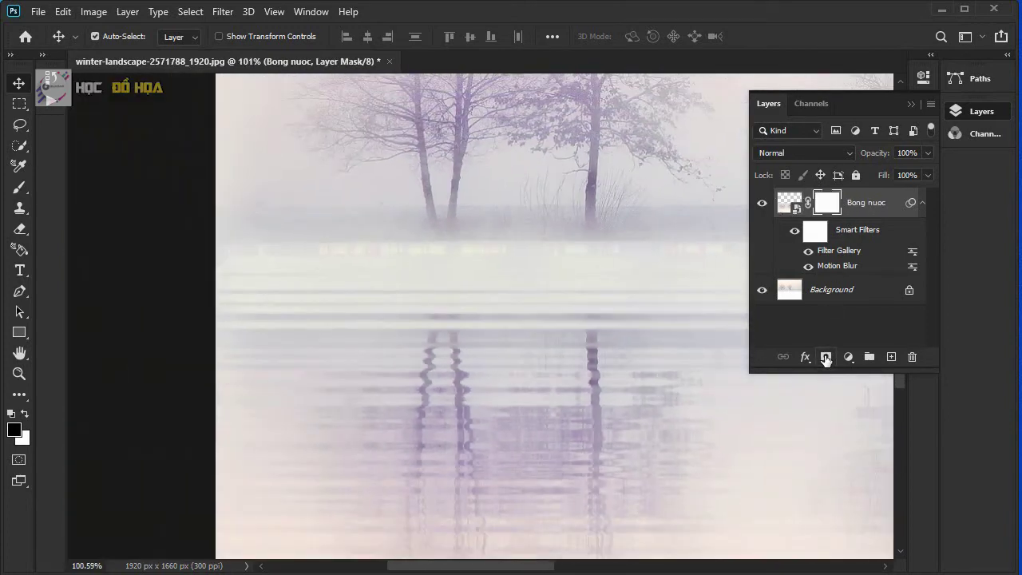
pyautogui.click(26, 189)
pyautogui.click(79, 188)
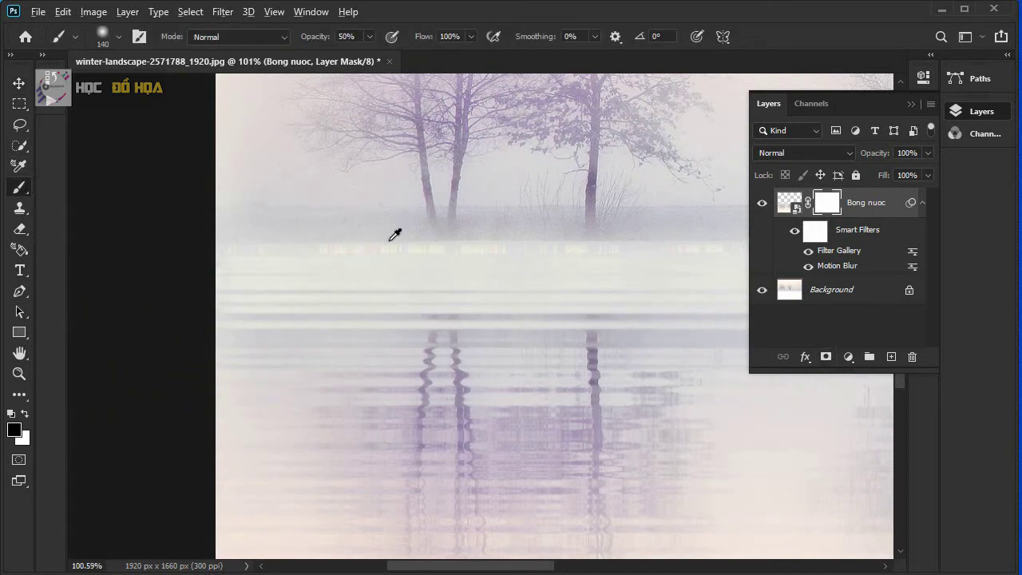
pyautogui.moveTo(394, 234)
pyautogui.mouseDown()
pyautogui.moveTo(334, 243)
pyautogui.moveTo(361, 245)
pyautogui.mouseUp()
pyautogui.scroll(3, 390, 247)
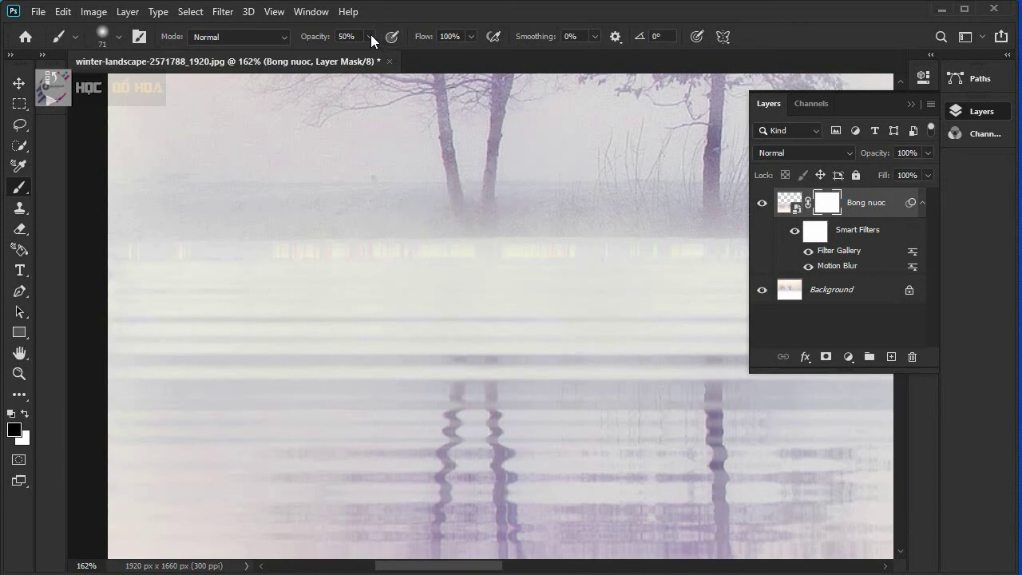
pyautogui.rightClick(386, 234)
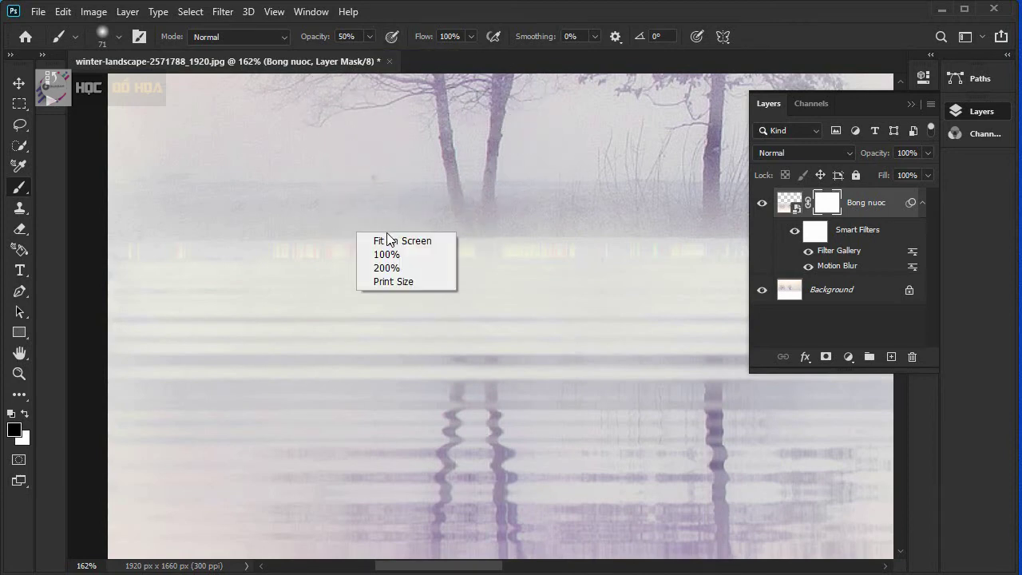
pyautogui.click(350, 223)
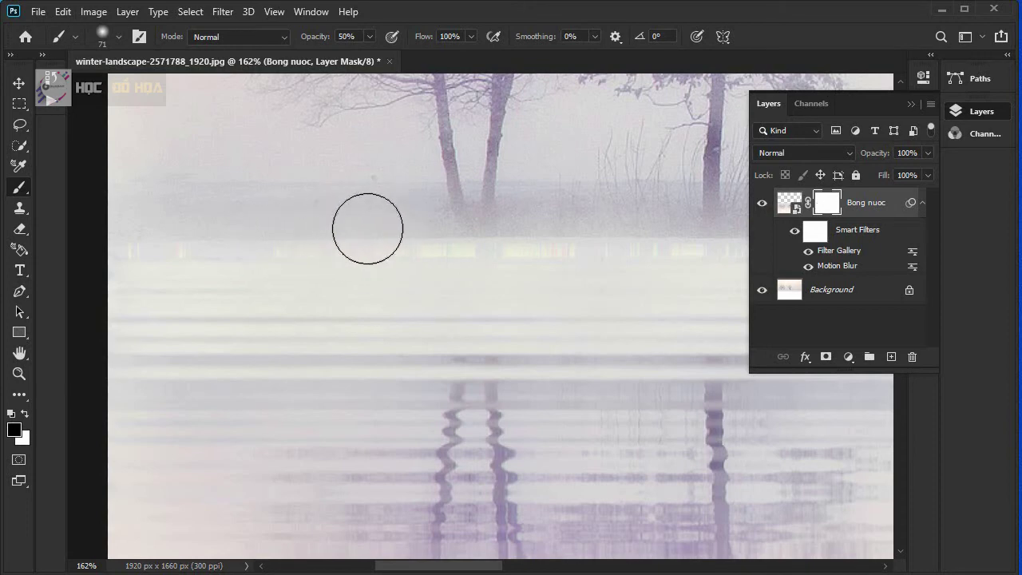
pyautogui.moveTo(361, 228); pyautogui.dragTo(357, 228)
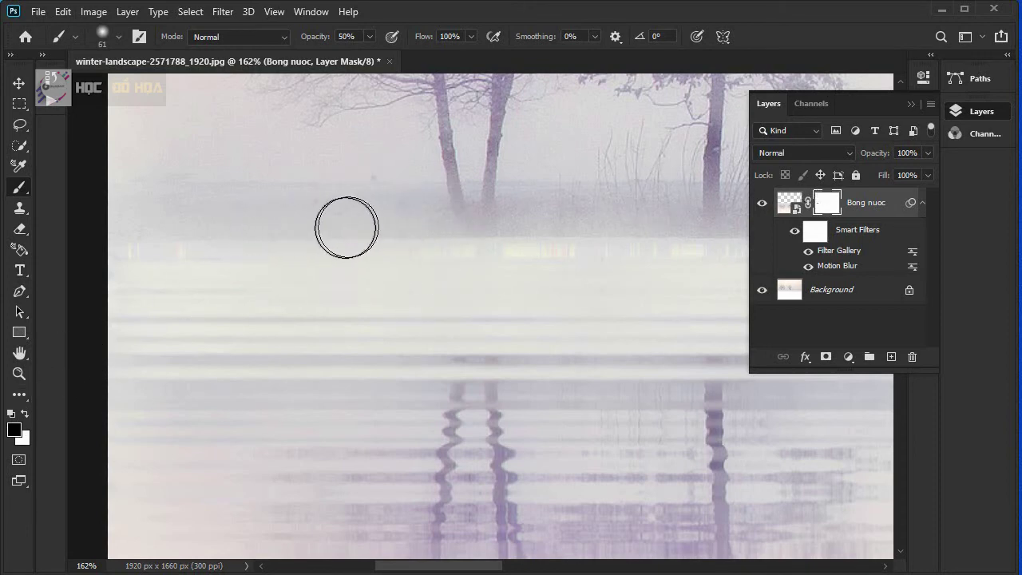
pyautogui.moveTo(344, 229)
pyautogui.mouseDown()
pyautogui.moveTo(559, 218)
pyautogui.moveTo(205, 241)
pyautogui.mouseUp()
# - Paint black on the Bong nuoc mask to blend away the shoreline ghost band
pyautogui.moveTo(378, 251); pyautogui.dragTo(452, 258)
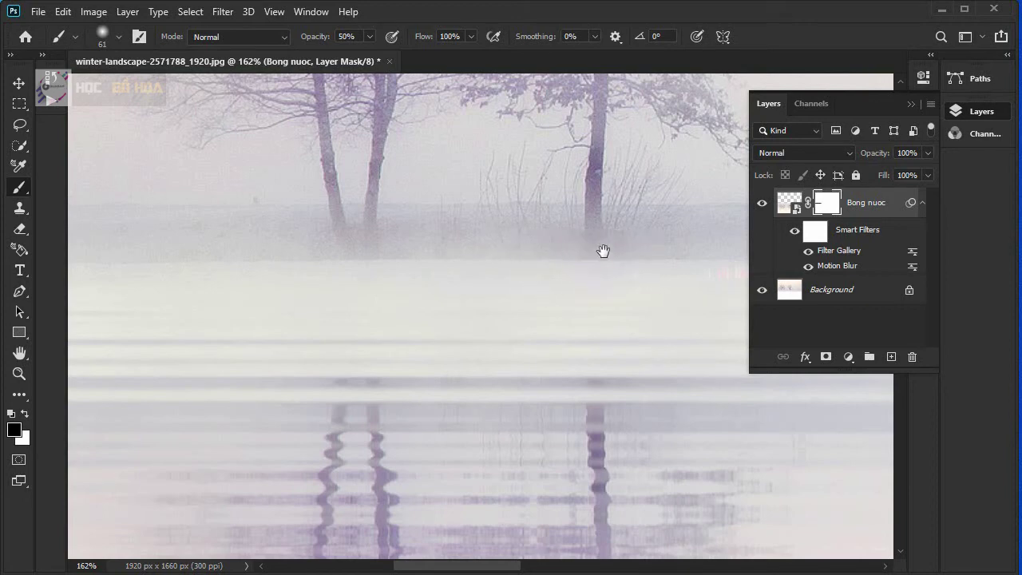
pyautogui.moveTo(600, 247); pyautogui.dragTo(192, 239)
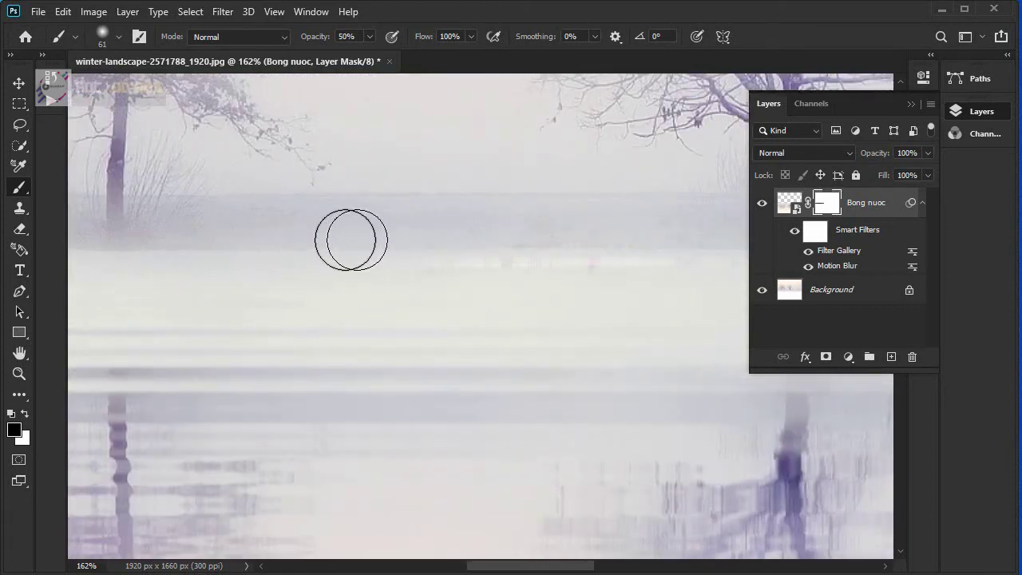
pyautogui.moveTo(509, 237); pyautogui.dragTo(379, 238)
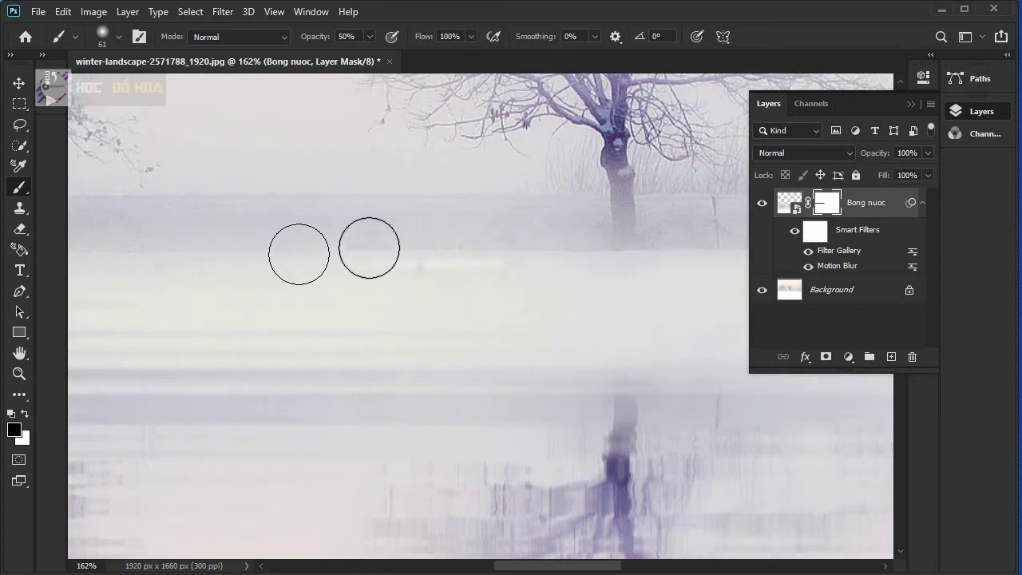
pyautogui.moveTo(463, 251)
pyautogui.mouseDown()
pyautogui.moveTo(313, 243)
pyautogui.moveTo(195, 264)
pyautogui.mouseUp()
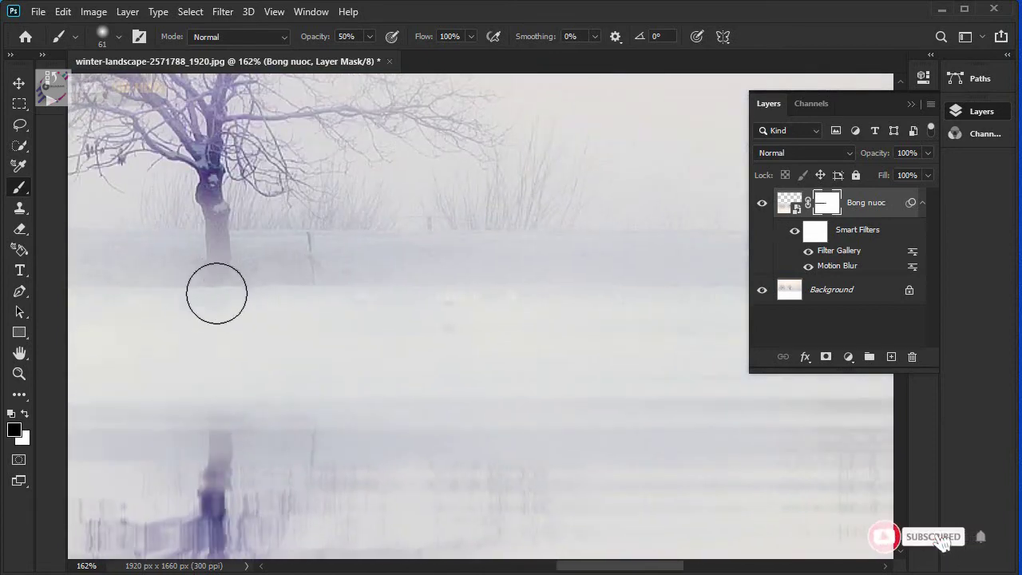
pyautogui.moveTo(572, 285); pyautogui.dragTo(378, 278)
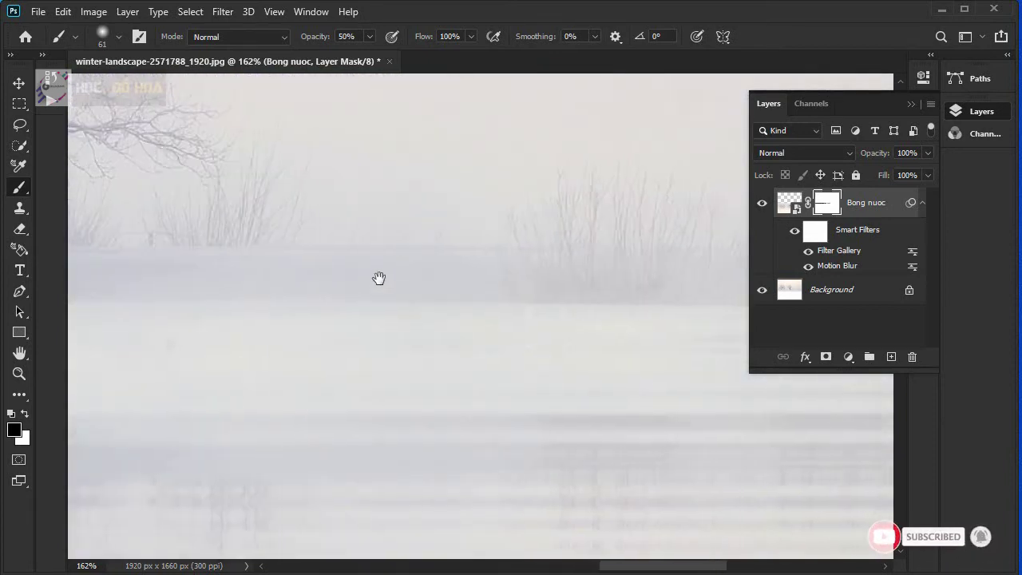
pyautogui.moveTo(588, 296); pyautogui.dragTo(299, 299)
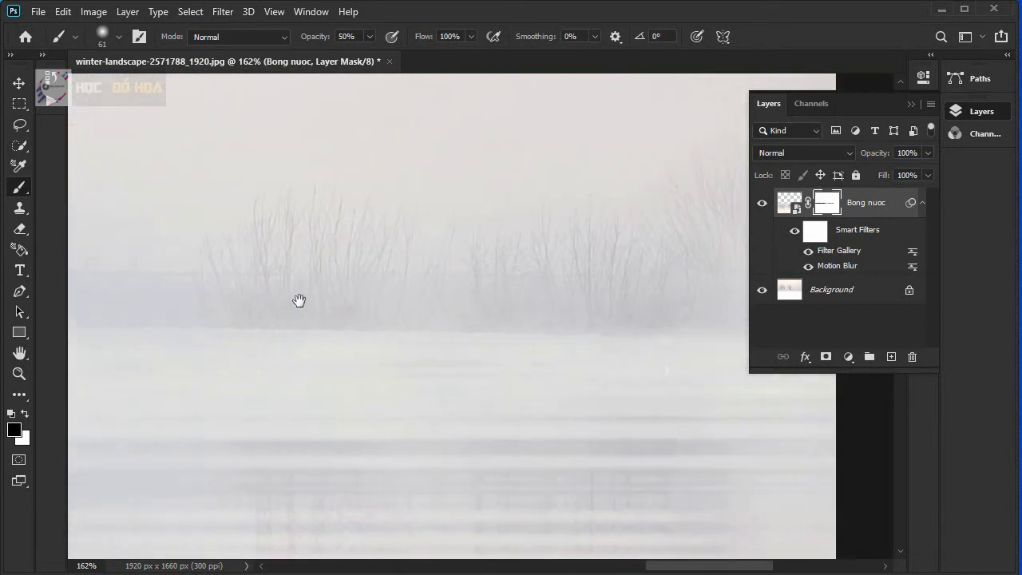
pyautogui.moveTo(526, 312); pyautogui.dragTo(344, 299)
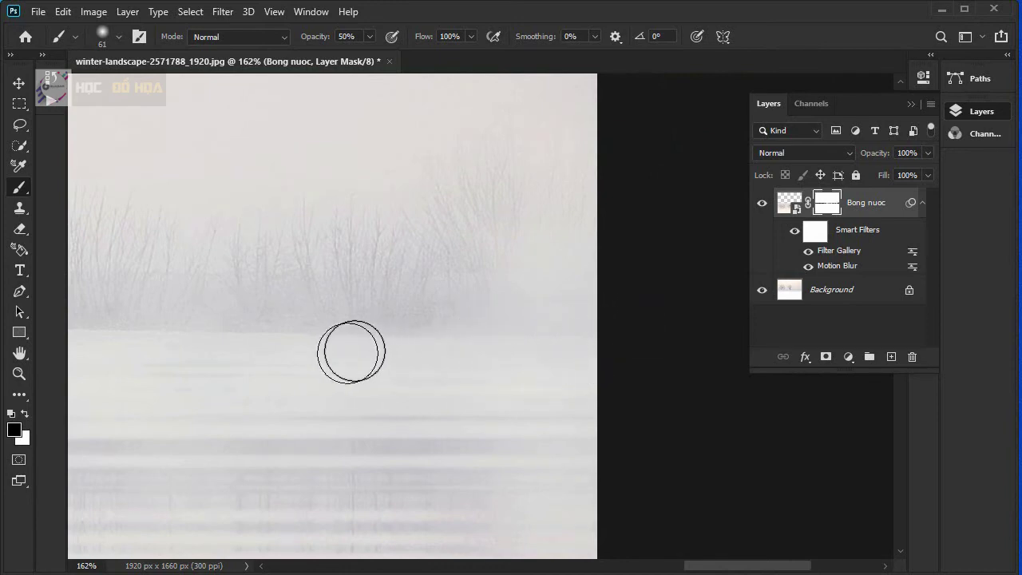
pyautogui.moveTo(367, 317); pyautogui.dragTo(519, 301)
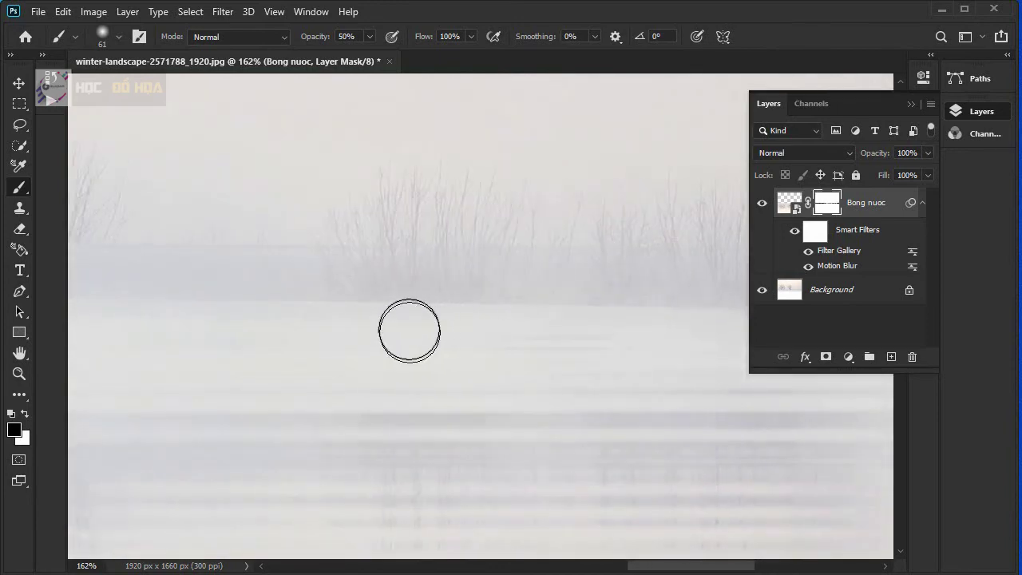
pyautogui.moveTo(392, 324); pyautogui.dragTo(577, 303)
pyautogui.moveTo(423, 297); pyautogui.dragTo(658, 256)
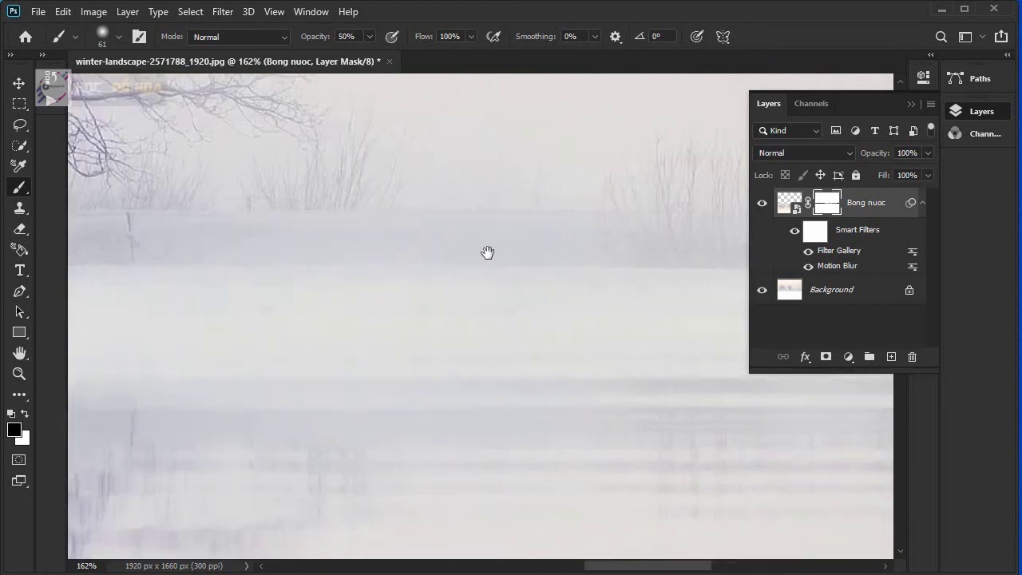
pyautogui.moveTo(331, 250); pyautogui.dragTo(678, 247)
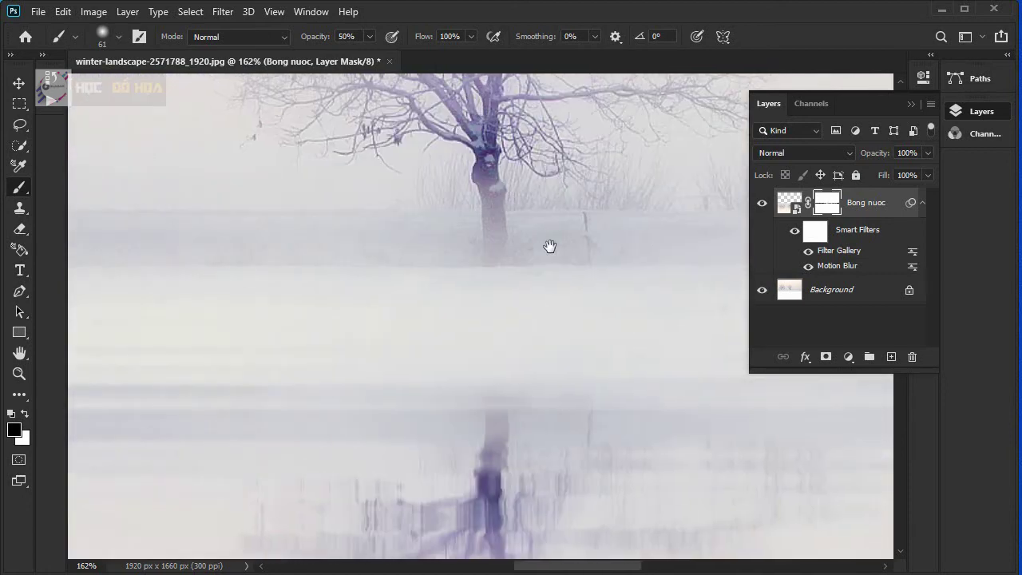
# - Unlock the Background layer as Layer 0 and zoom out on the image
pyautogui.click(909, 292)
pyautogui.hotkey('alt', ']')
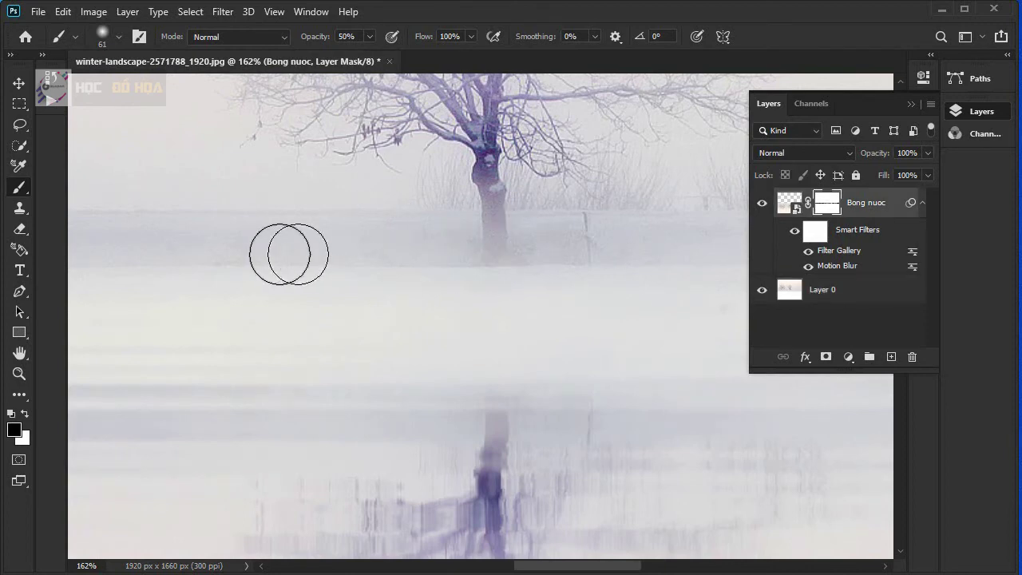
pyautogui.scroll(-3, 360, 266)
pyautogui.scroll(-2, 415, 267)
pyautogui.scroll(-2, 470, 267)
pyautogui.scroll(-1, 475, 265)
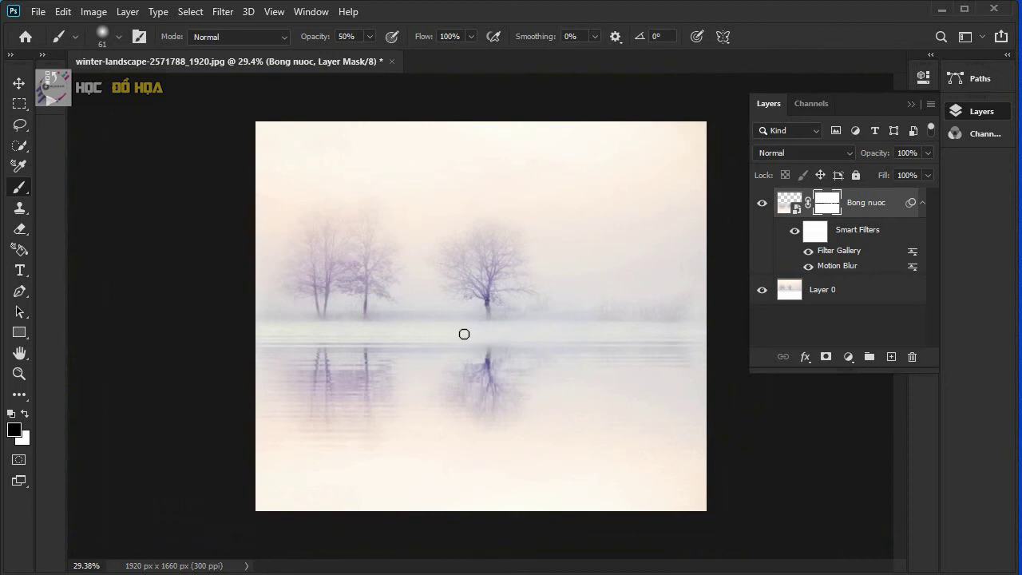
# - With the Move tool, collapse Bong nuoc's Smart Filters list and open the adjustment layer menu
pyautogui.press('v')
pyautogui.scroll(1, 551, 340)
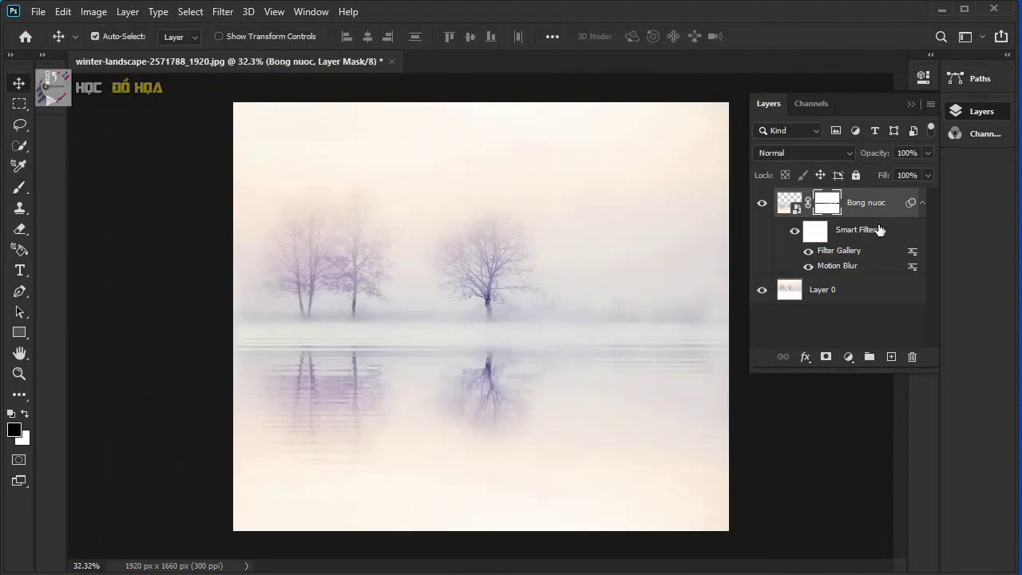
pyautogui.click(923, 203)
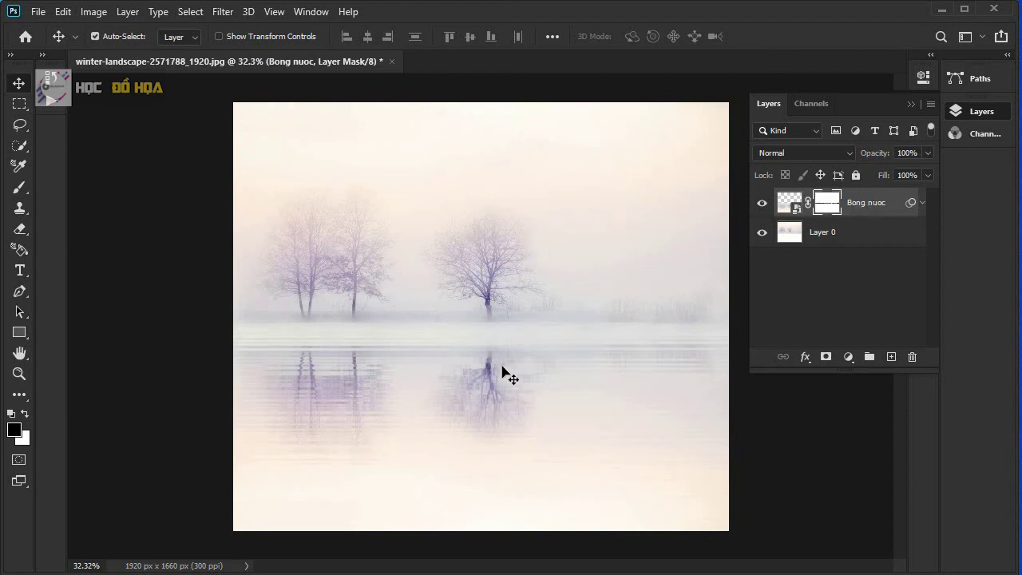
pyautogui.scroll(1, 335, 315)
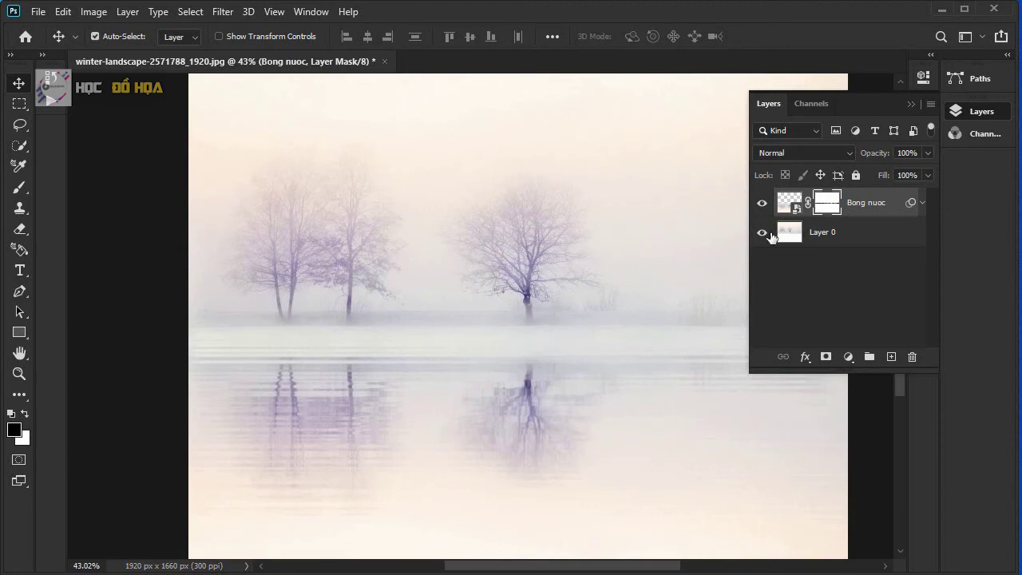
pyautogui.scroll(-1, 707, 226)
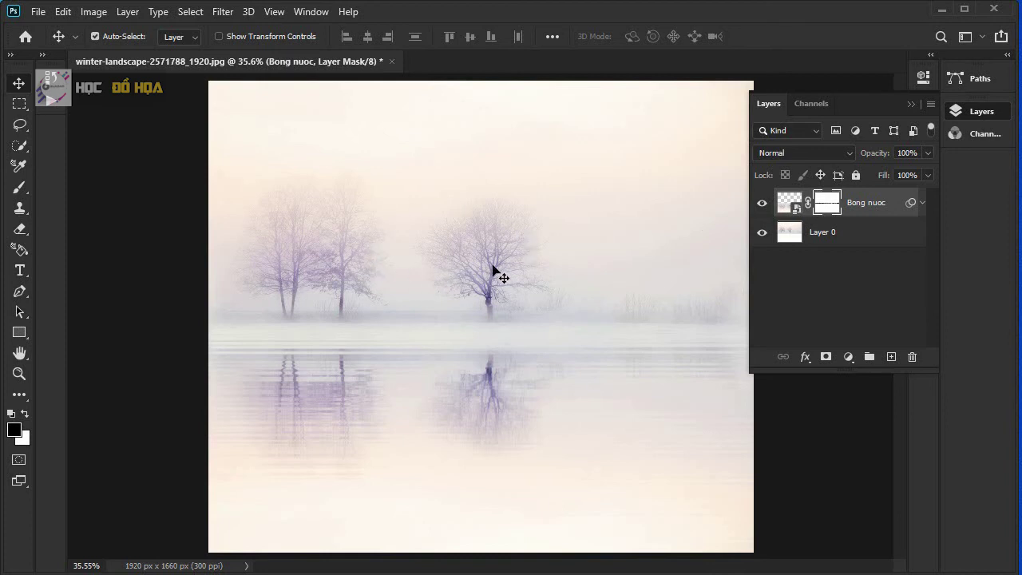
pyautogui.click(849, 358)
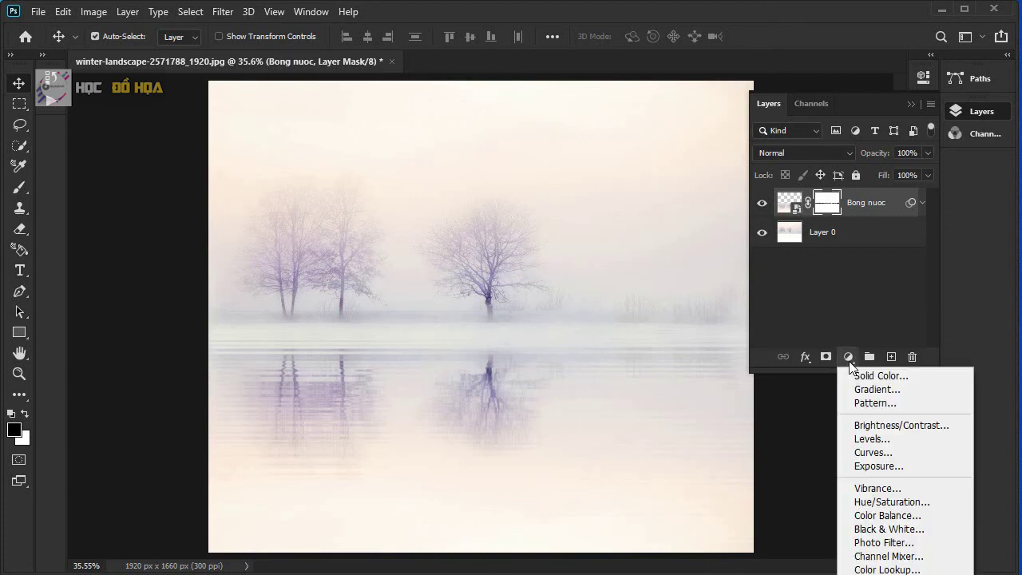
# - Add a Curves 1 layer with a two-point RGB curve raising highlights and lowering shadows
pyautogui.click(874, 453)
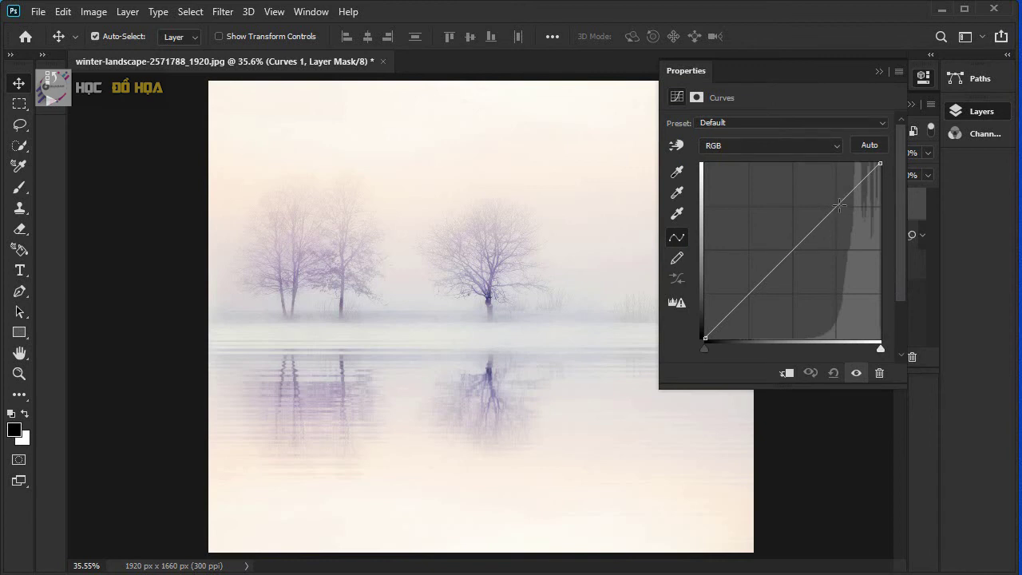
pyautogui.moveTo(838, 205); pyautogui.dragTo(832, 202)
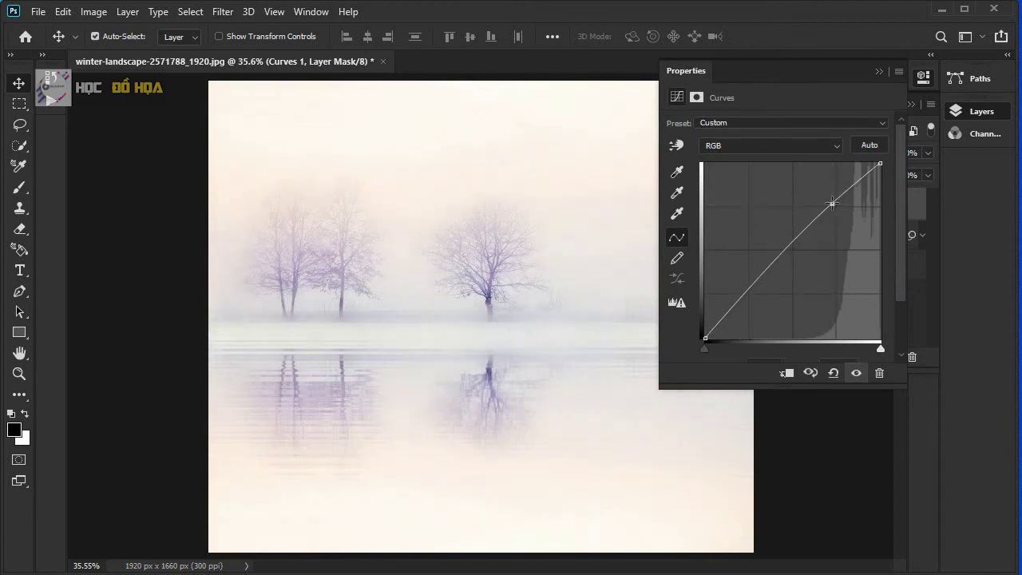
pyautogui.moveTo(747, 292); pyautogui.dragTo(754, 302)
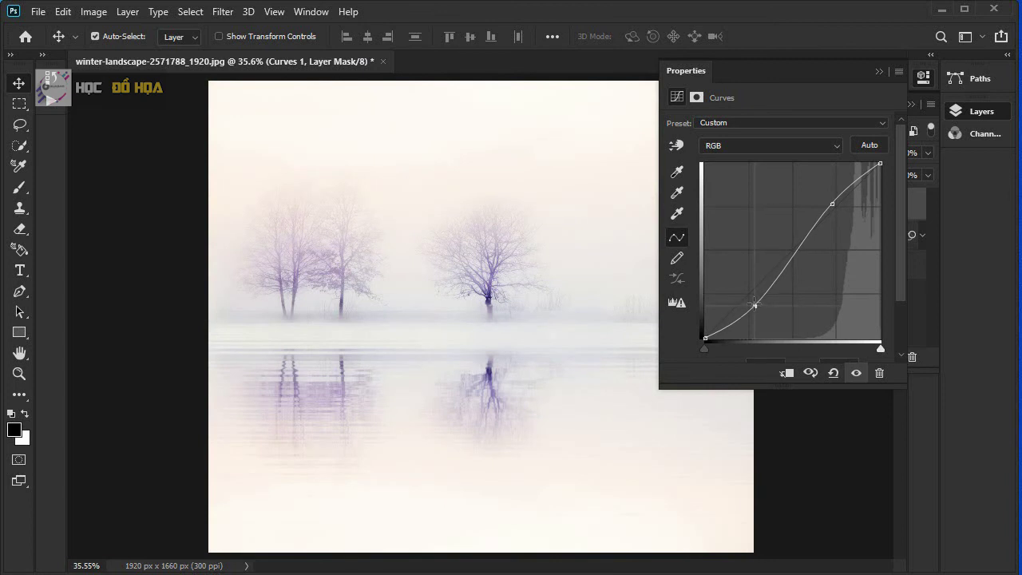
pyautogui.moveTo(830, 206); pyautogui.dragTo(832, 199)
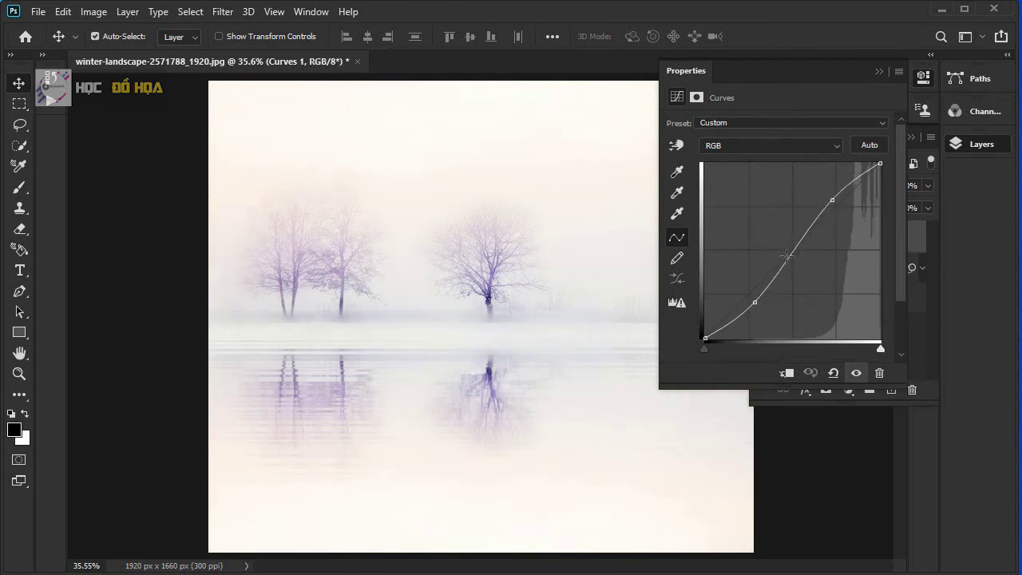
pyautogui.moveTo(758, 302); pyautogui.dragTo(748, 301)
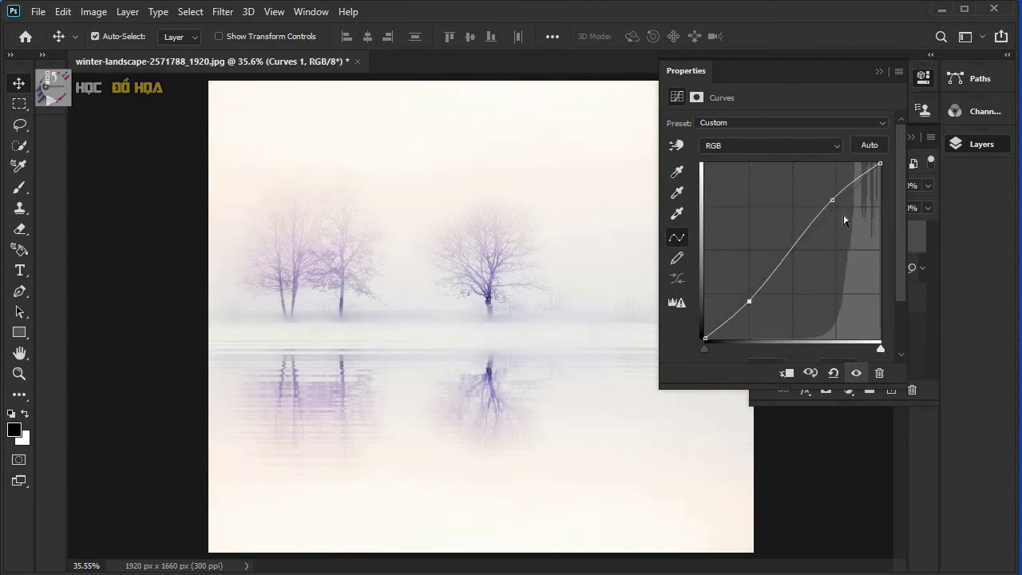
pyautogui.moveTo(834, 201); pyautogui.dragTo(836, 201)
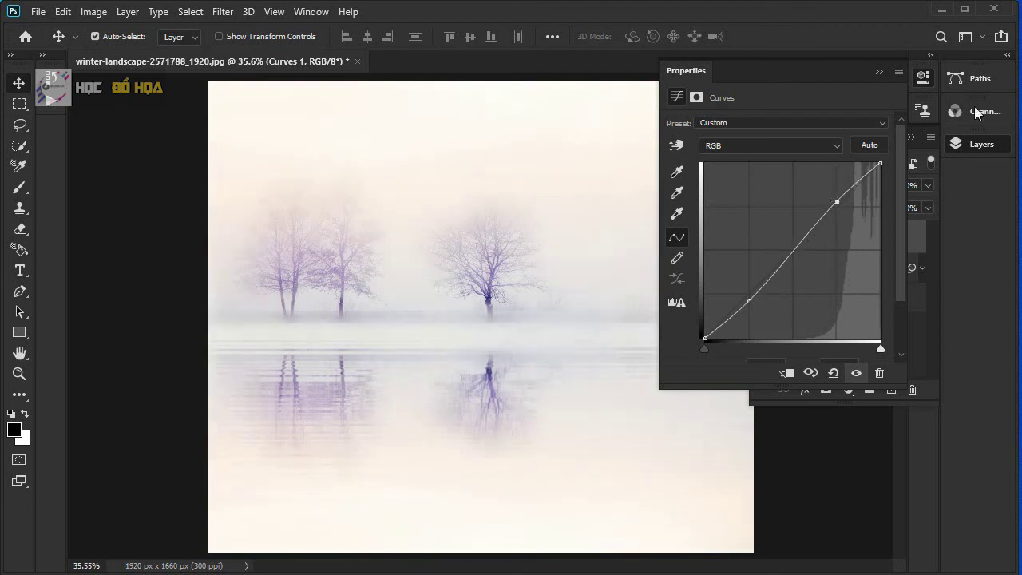
pyautogui.click(962, 142)
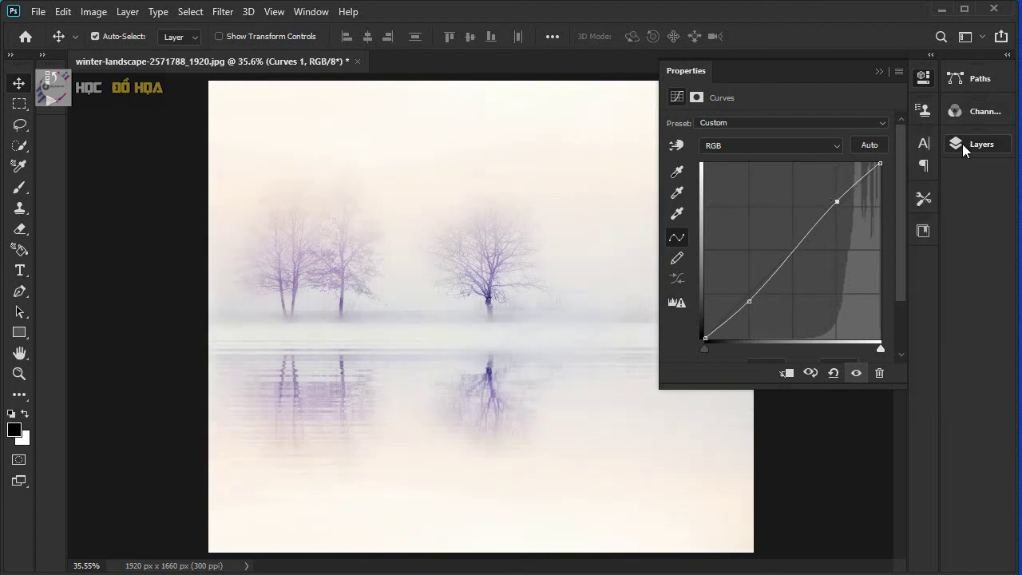
pyautogui.click(925, 78)
pyautogui.scroll(-3, 522, 267)
pyautogui.scroll(-3, 550, 278)
pyautogui.scroll(5, 528, 285)
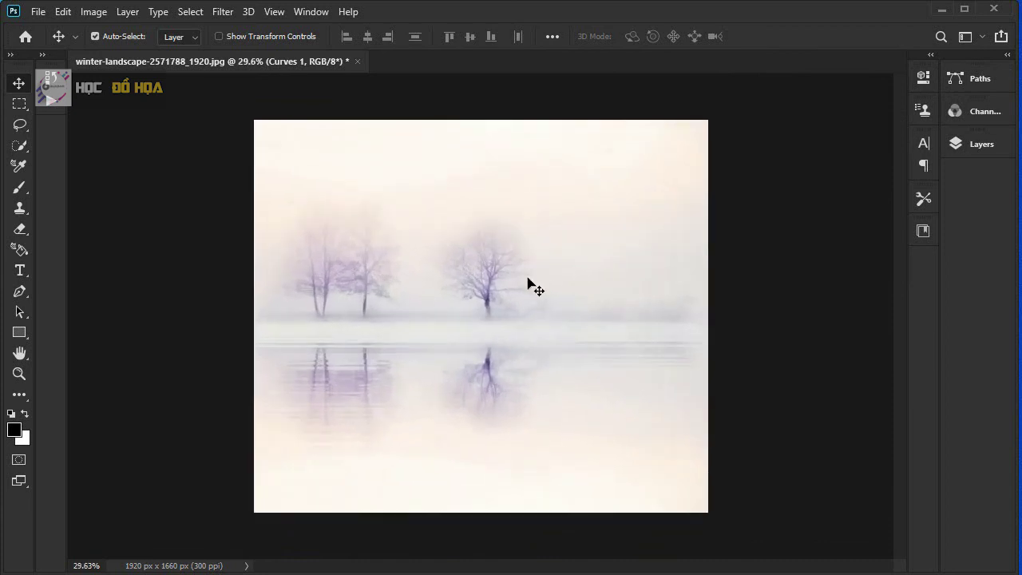